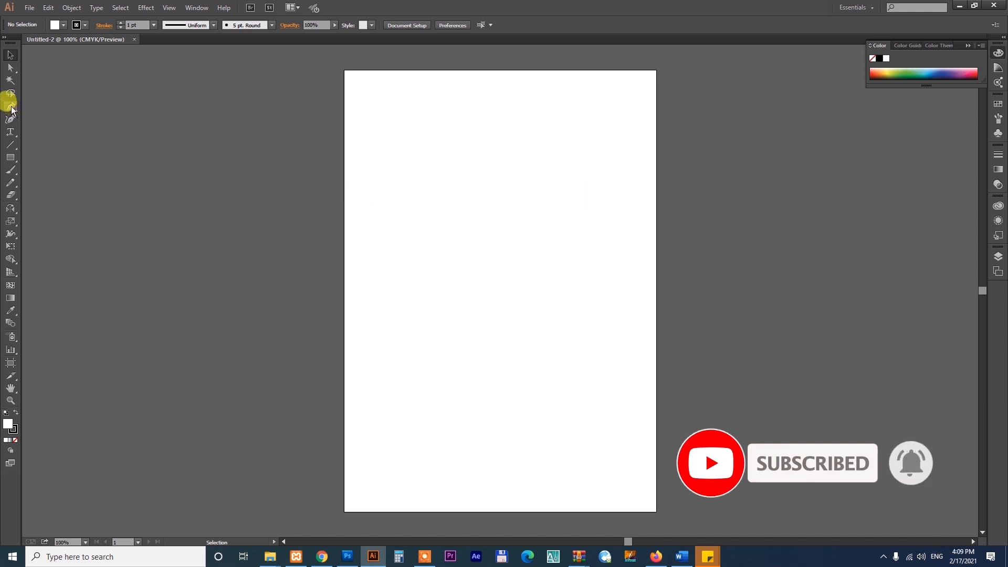
pyautogui.click(11, 108)
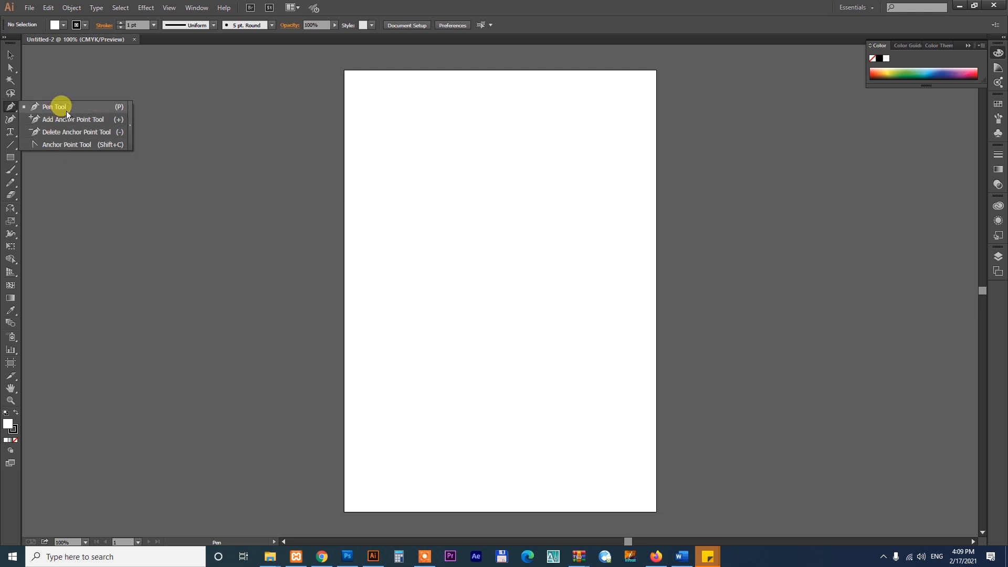
pyautogui.click(10, 55)
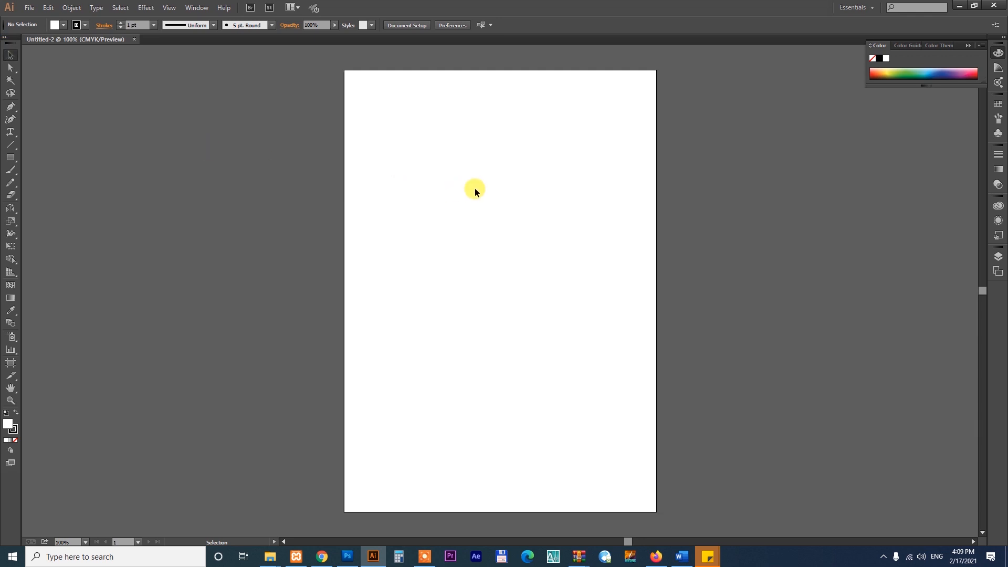
pyautogui.press('space')
pyautogui.moveTo(546, 139); pyautogui.dragTo(534, 197)
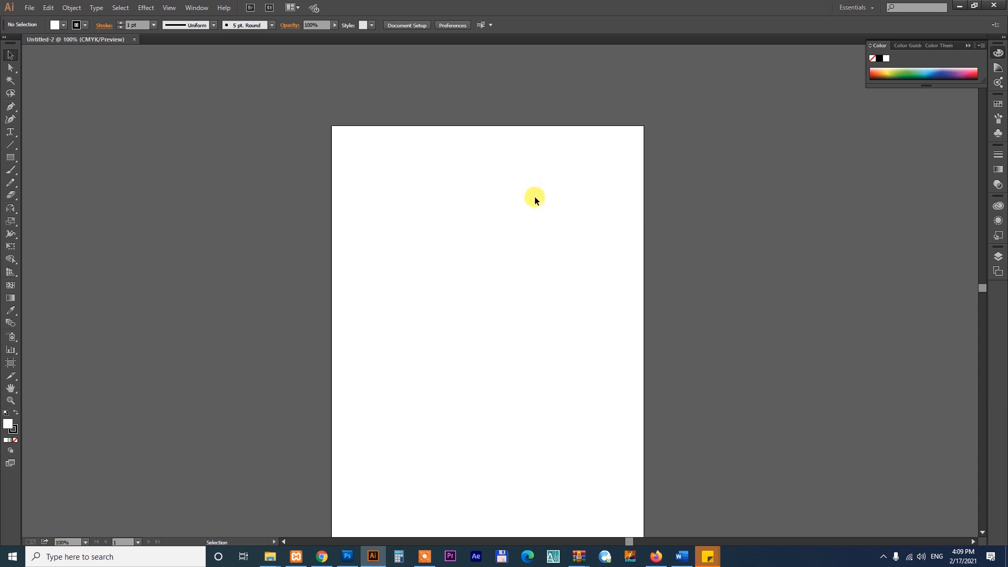
pyautogui.click(11, 107)
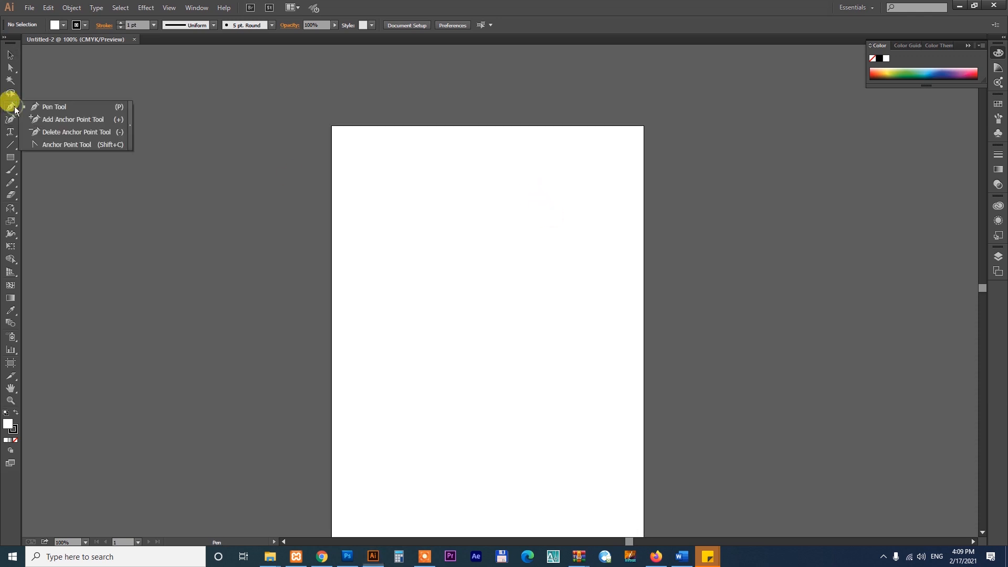
pyautogui.press('z')
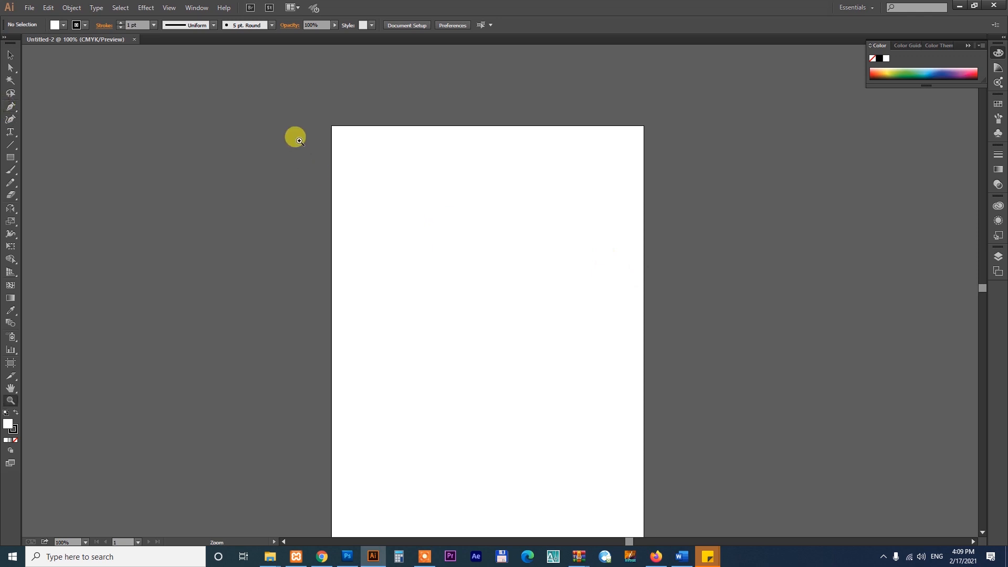
# Draw a red-filled rectangle with no stroke, about 140 mm by 76 mm, on the upper part of the artboard.
pyautogui.moveTo(298, 140); pyautogui.dragTo(691, 313)
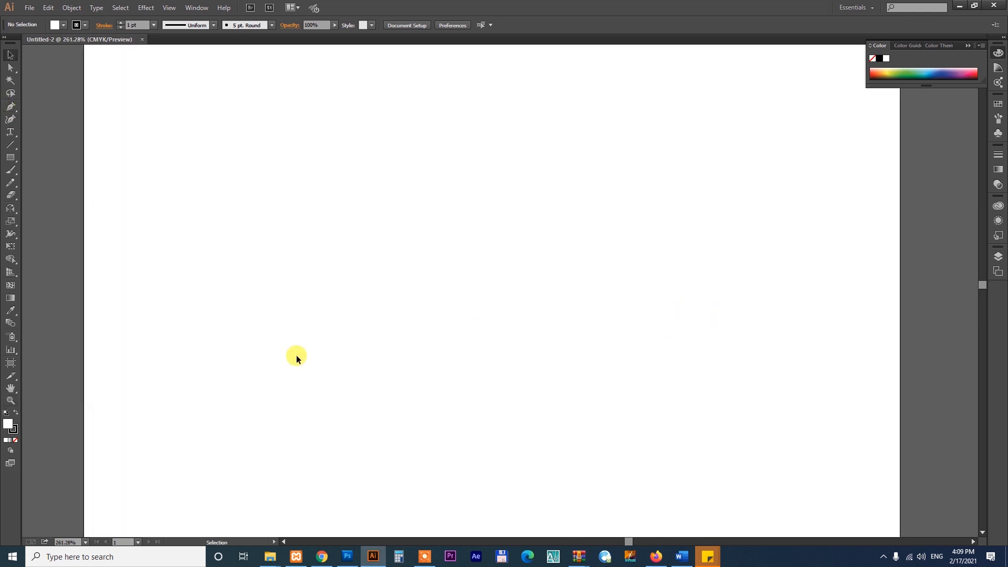
pyautogui.moveTo(10, 157); pyautogui.dragTo(46, 160)
pyautogui.click(61, 25)
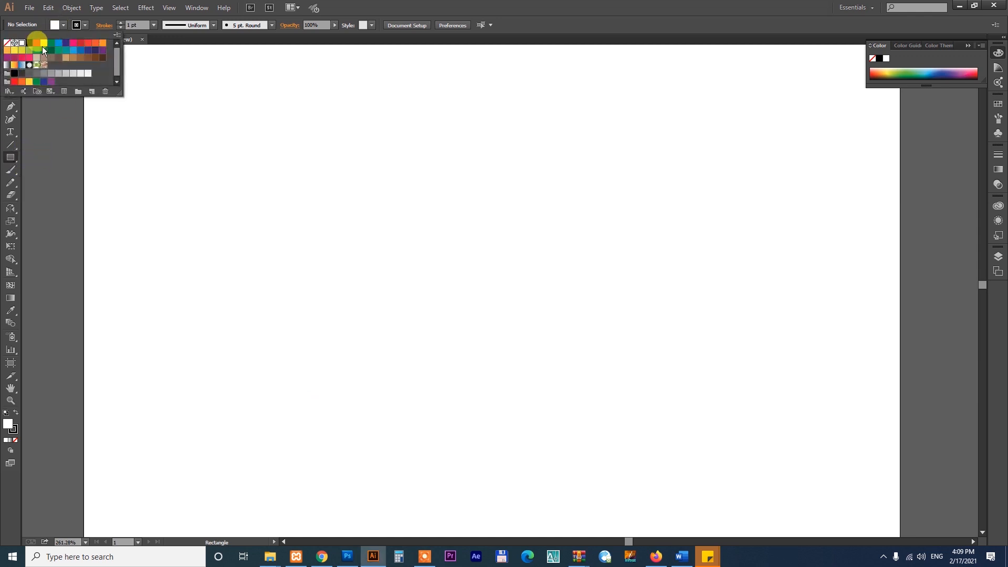
pyautogui.click(37, 43)
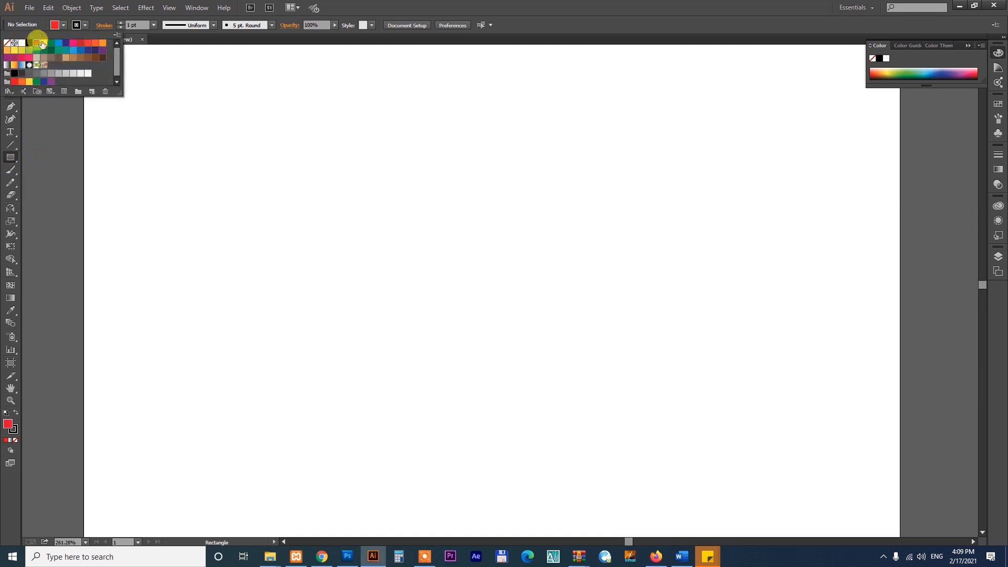
pyautogui.click(84, 25)
pyautogui.click(6, 43)
pyautogui.click(63, 25)
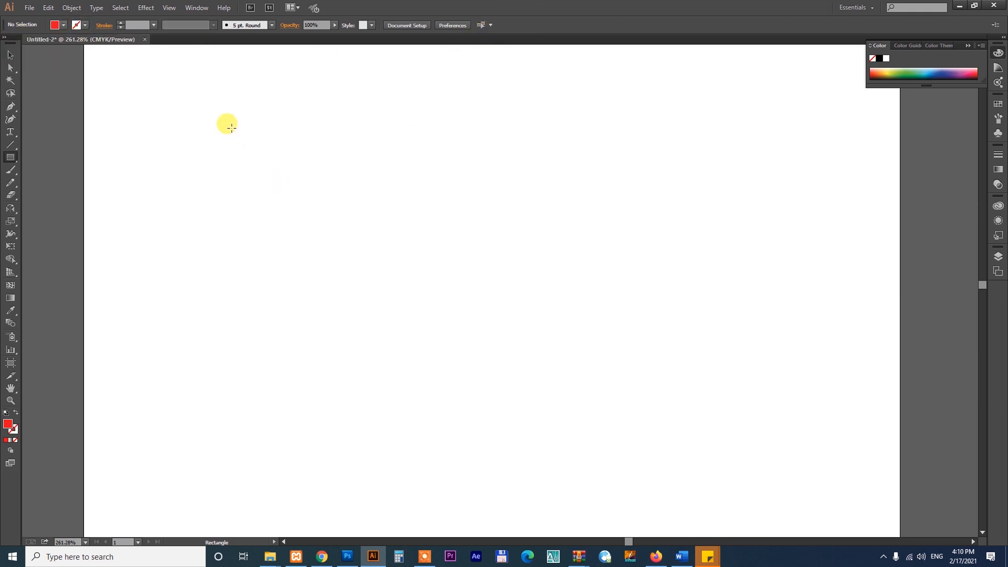
pyautogui.moveTo(231, 128); pyautogui.dragTo(777, 424)
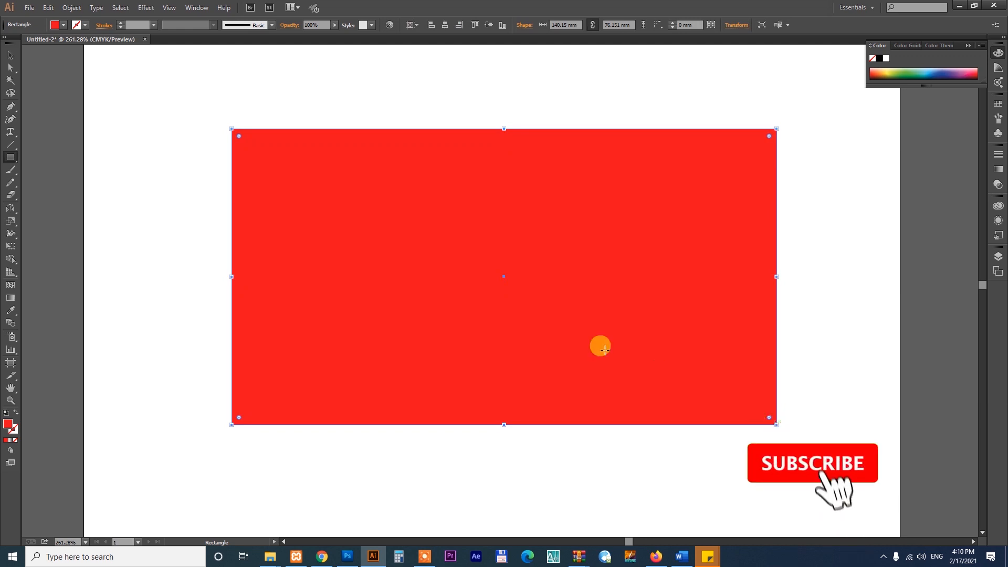
pyautogui.click(11, 57)
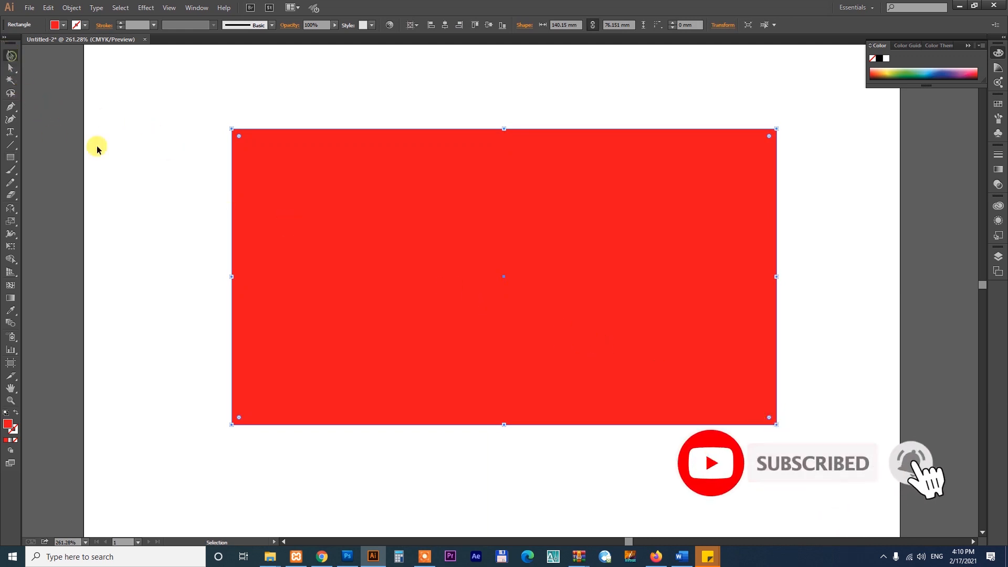
# Add one anchor point to the rectangle's upper edge and one to its left edge, pulling each inward to form pointed notches.
pyautogui.click(9, 106)
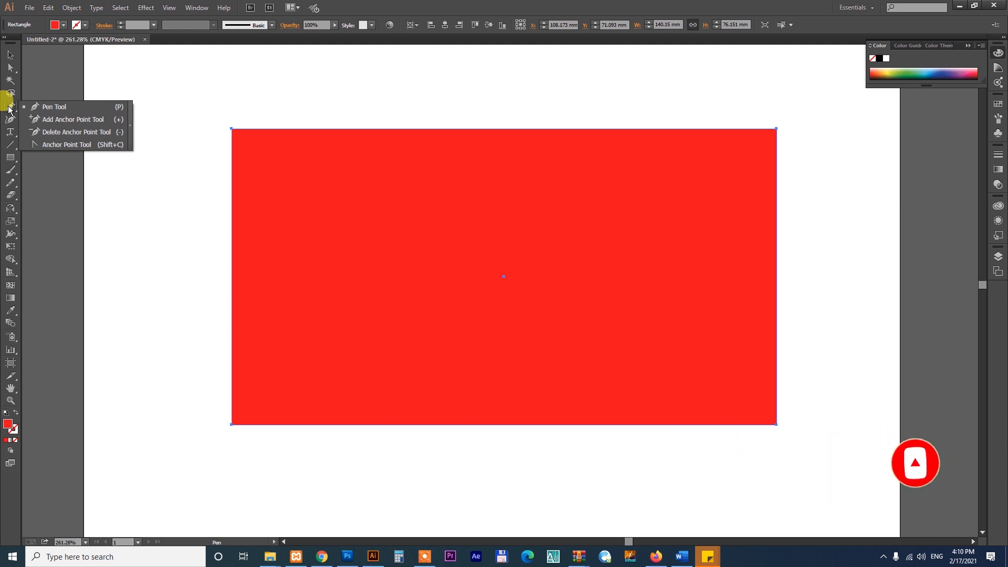
pyautogui.click(65, 119)
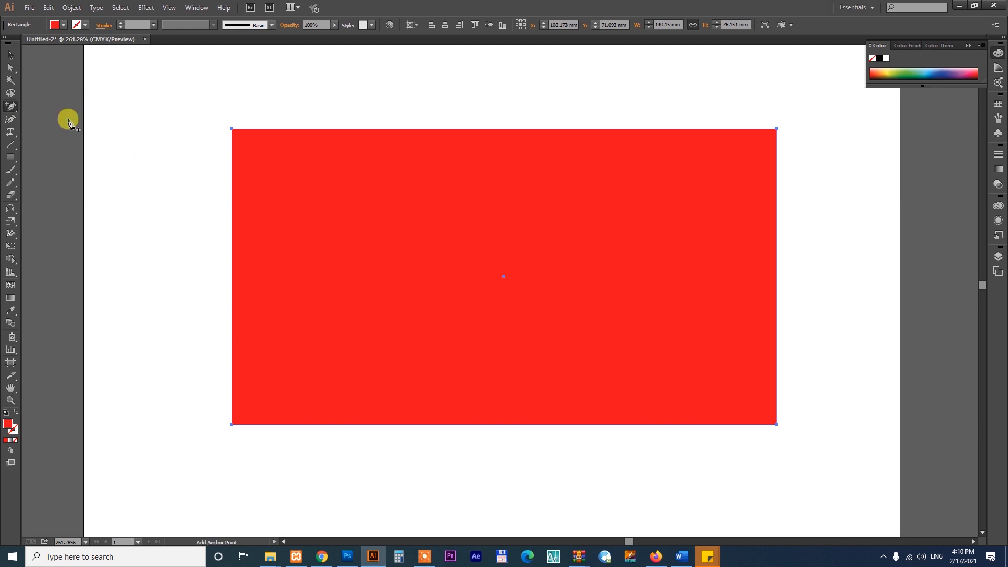
pyautogui.click(530, 129)
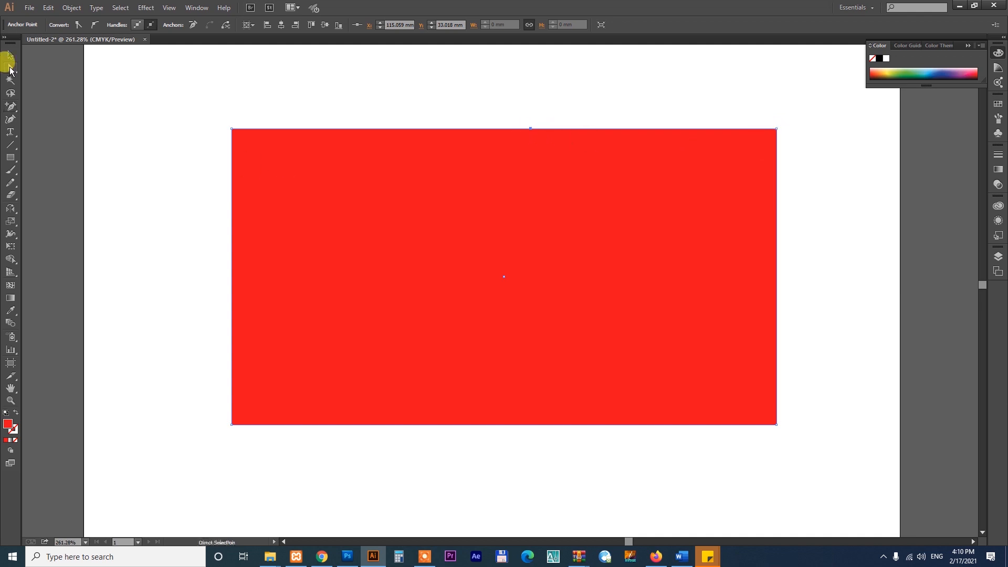
pyautogui.click(10, 68)
pyautogui.moveTo(530, 130); pyautogui.dragTo(558, 320)
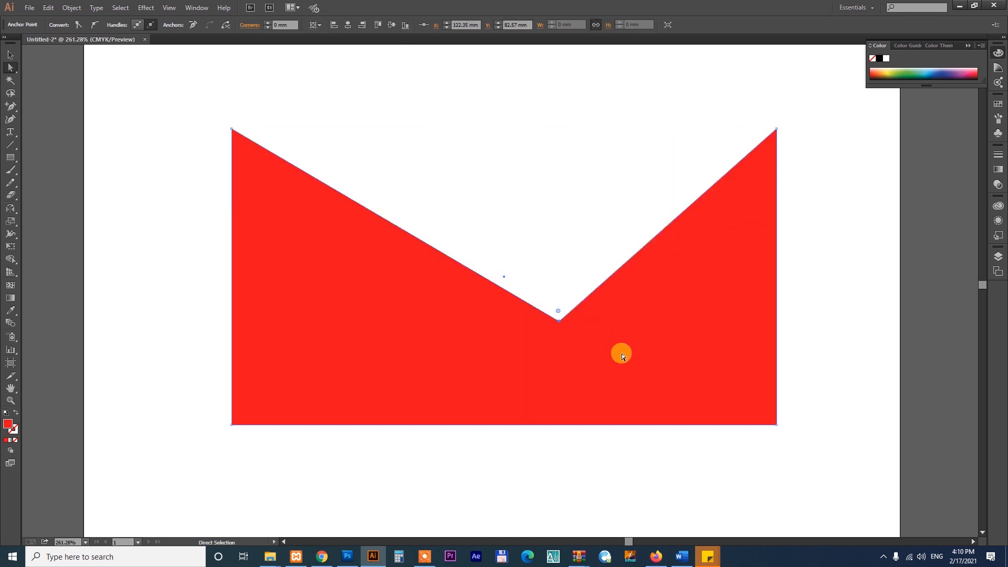
pyautogui.click(10, 106)
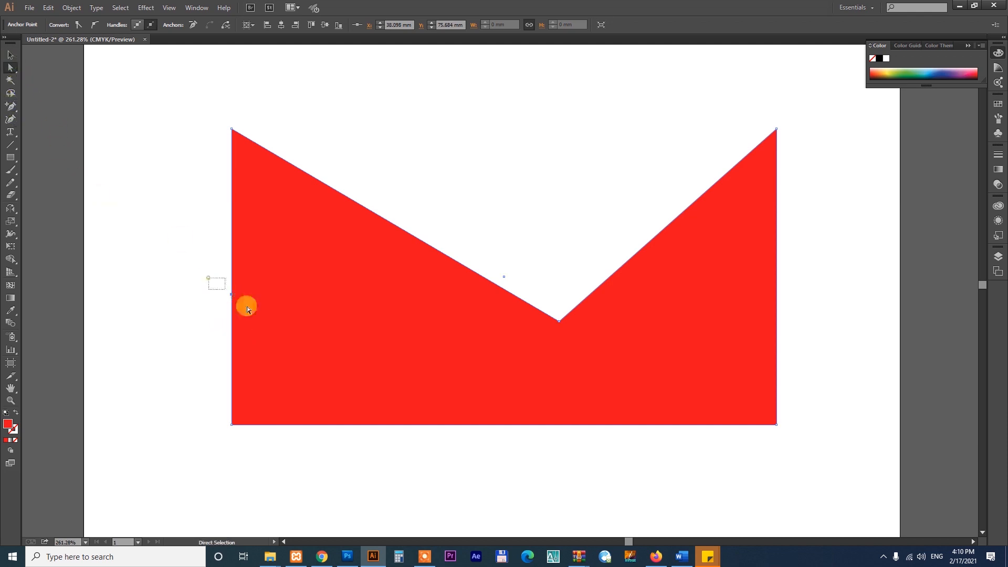
pyautogui.moveTo(231, 296); pyautogui.dragTo(448, 347)
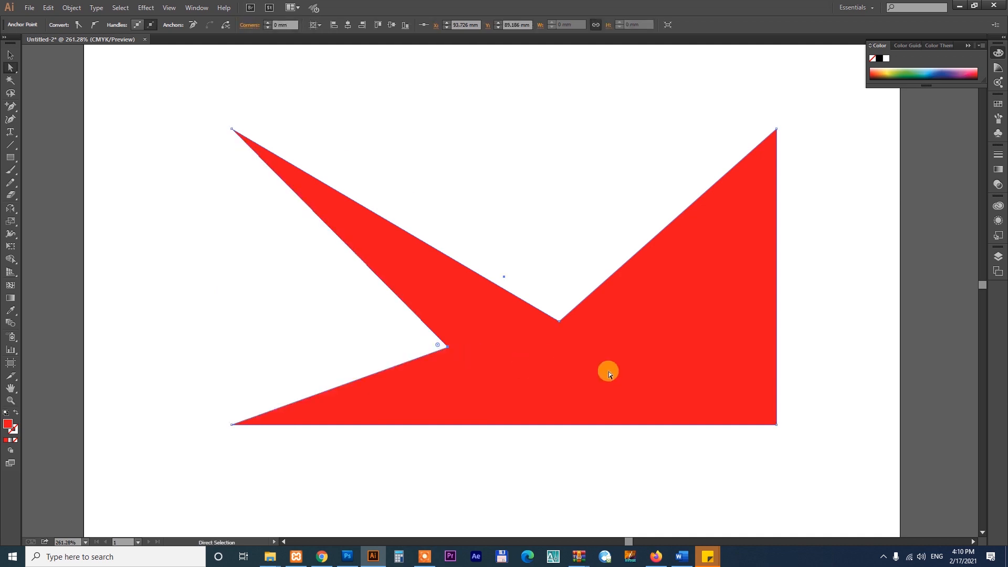
# Delete the anchor points at both notches, and try deleting the rectangle's upper-left corner point before undoing that last deletion.
pyautogui.click(10, 107)
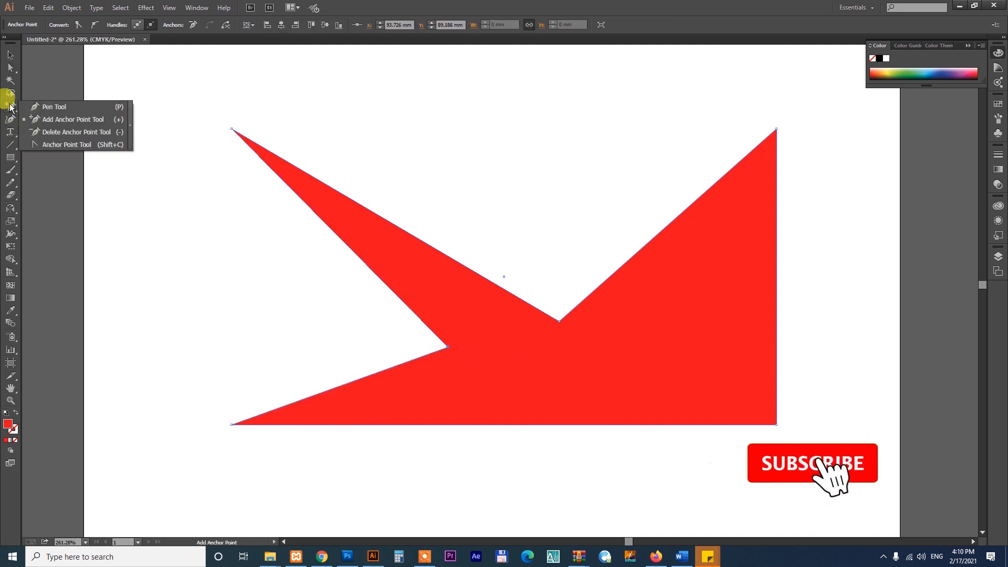
pyautogui.click(82, 133)
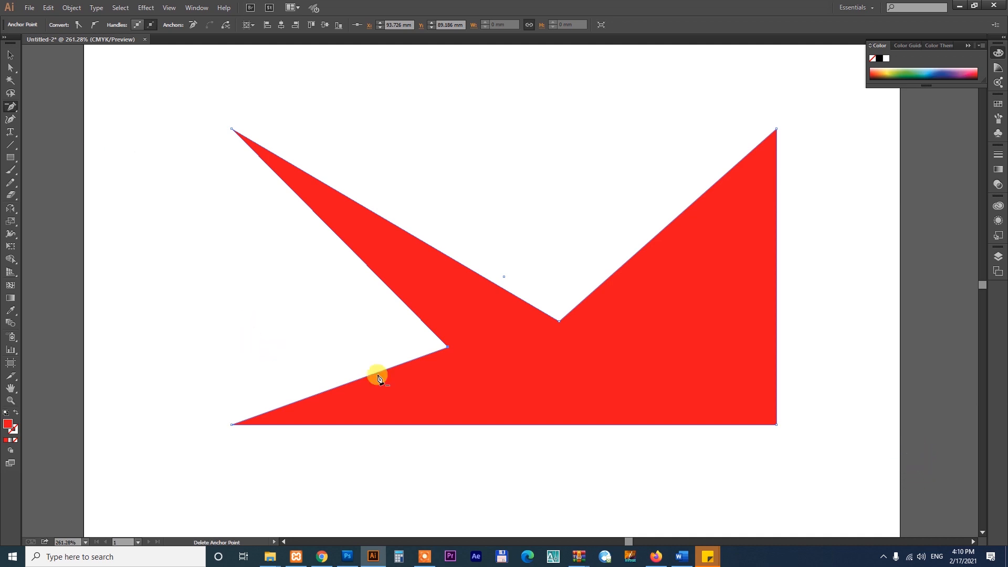
pyautogui.click(559, 320)
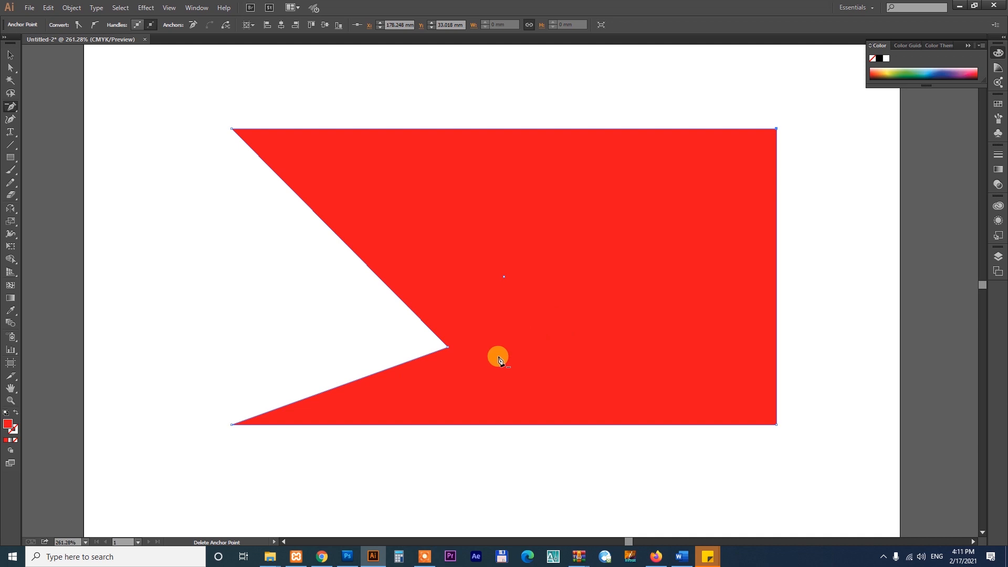
pyautogui.click(448, 348)
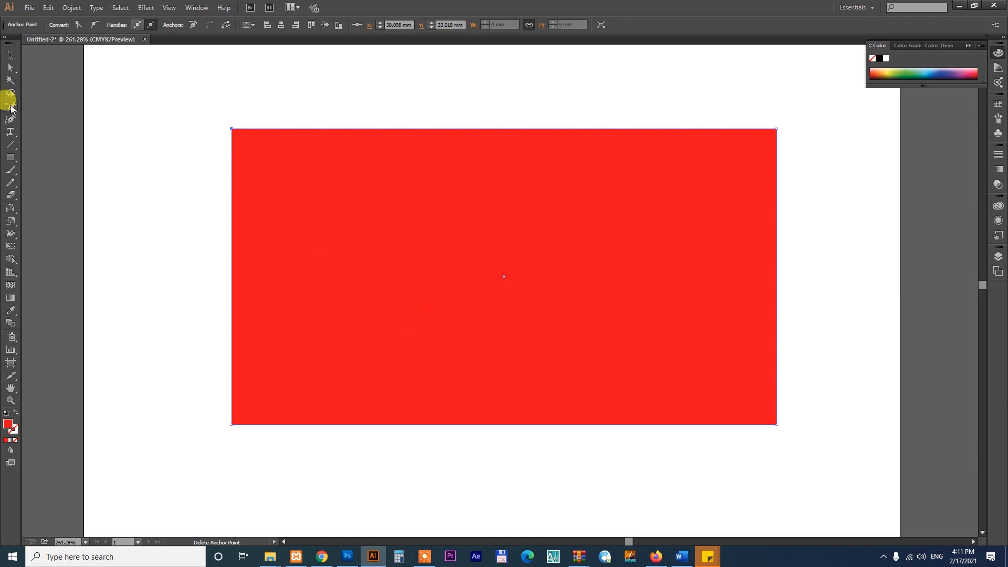
pyautogui.click(232, 129)
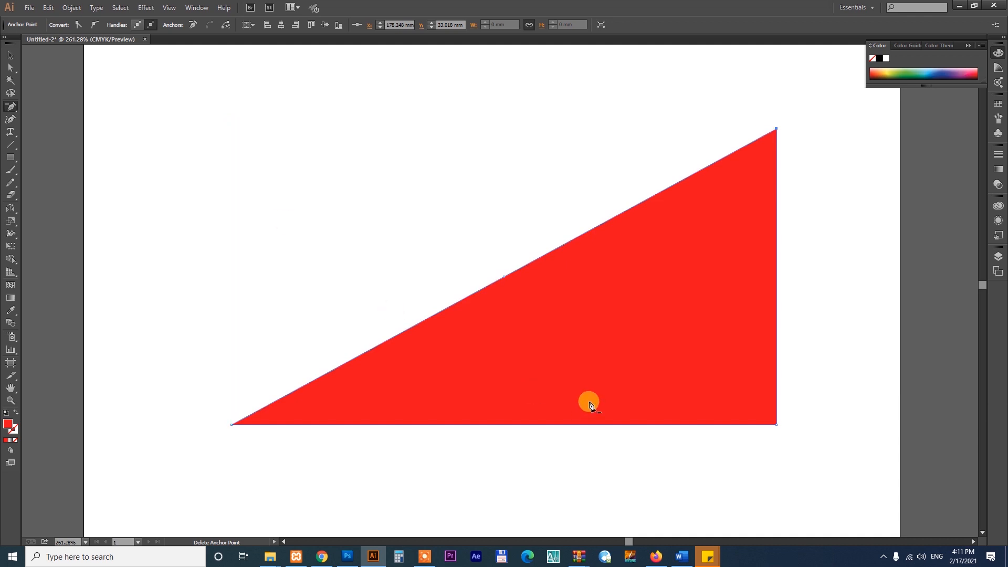
pyautogui.hotkey('ctrl', 'z')
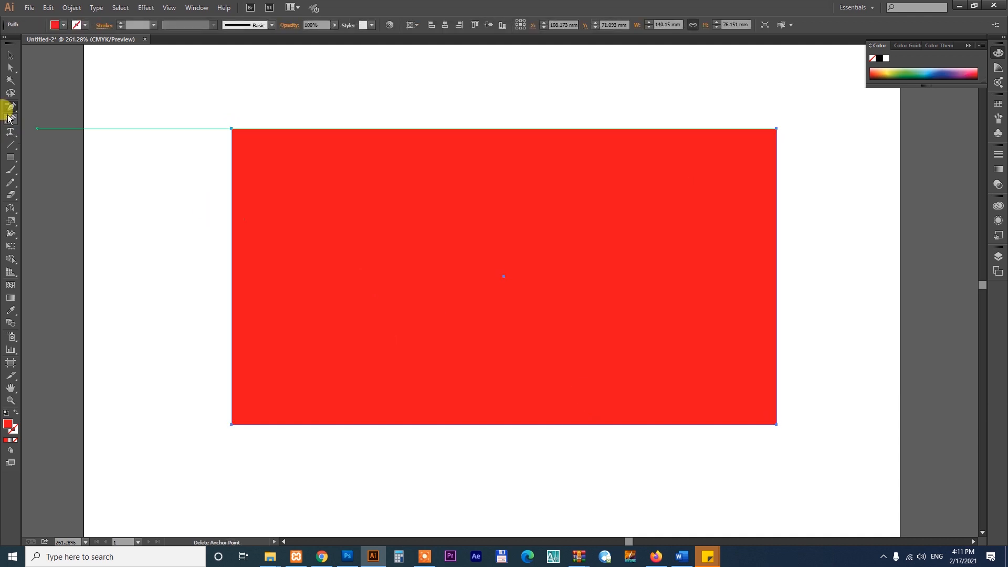
# Bend the rectangle's straight upper edge inward and then outward into an arch with the Anchor Point tool.
pyautogui.moveTo(8, 112); pyautogui.dragTo(50, 146)
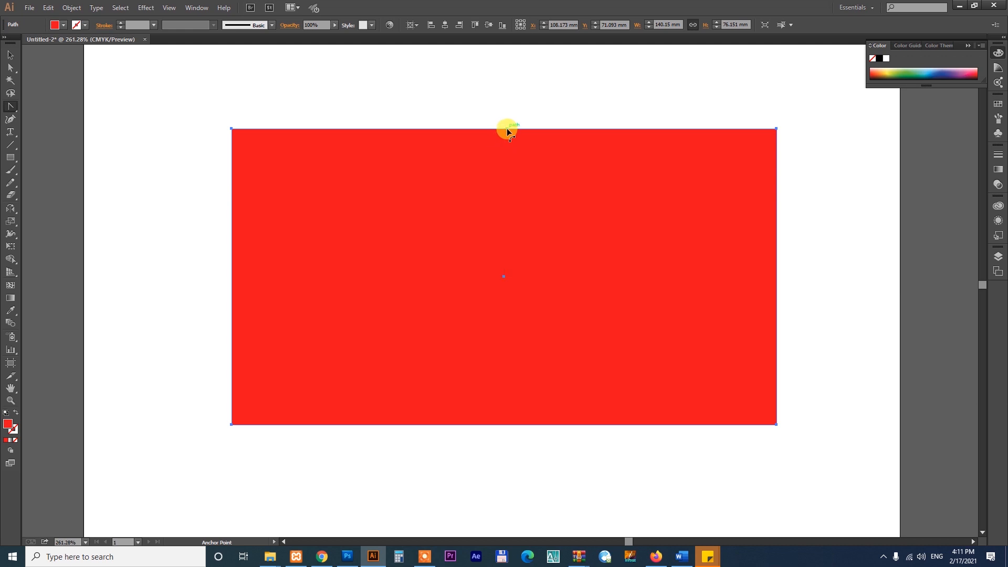
pyautogui.moveTo(506, 128); pyautogui.dragTo(506, 201)
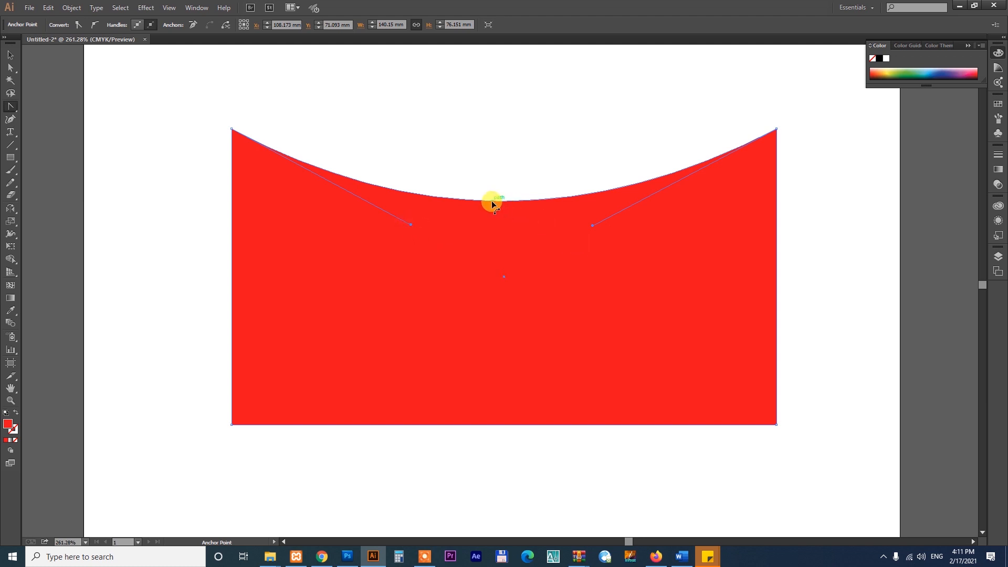
pyautogui.moveTo(497, 201); pyautogui.dragTo(502, 71)
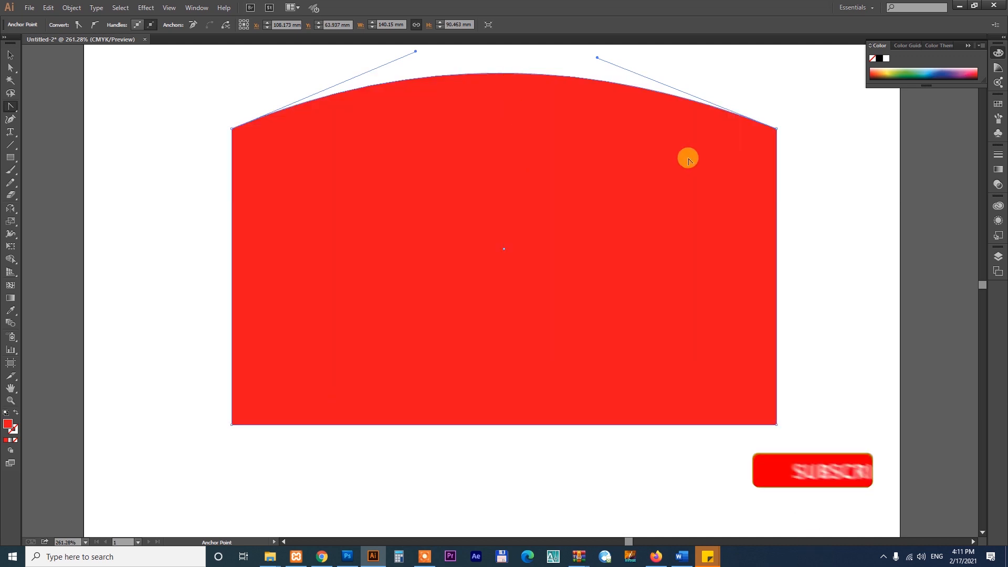
# Reposition the upper edge's two curve handles to form a wave that dips on the left and rises on the right.
pyautogui.press('space')
pyautogui.moveTo(565, 178); pyautogui.dragTo(560, 272)
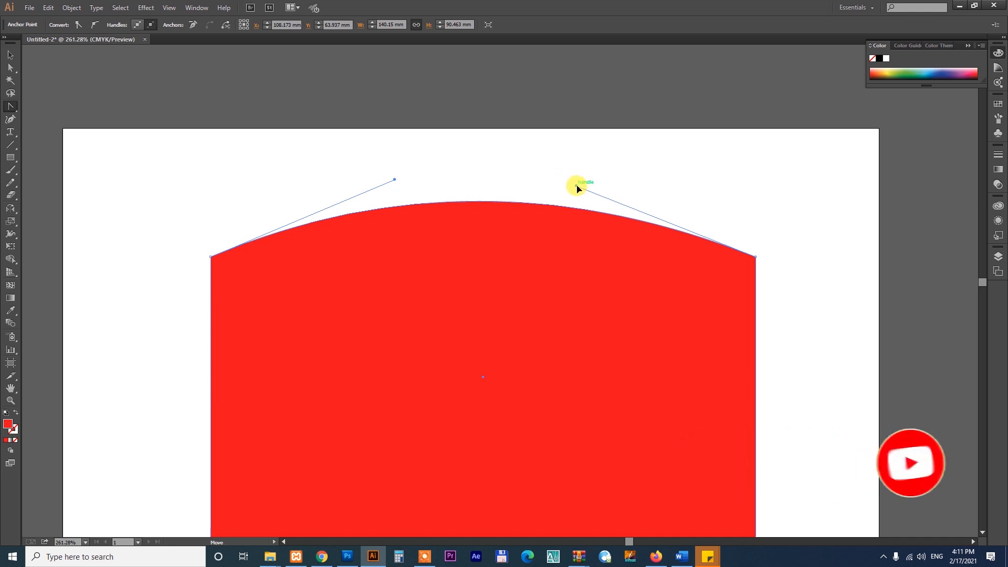
pyautogui.moveTo(578, 187); pyautogui.dragTo(592, 395)
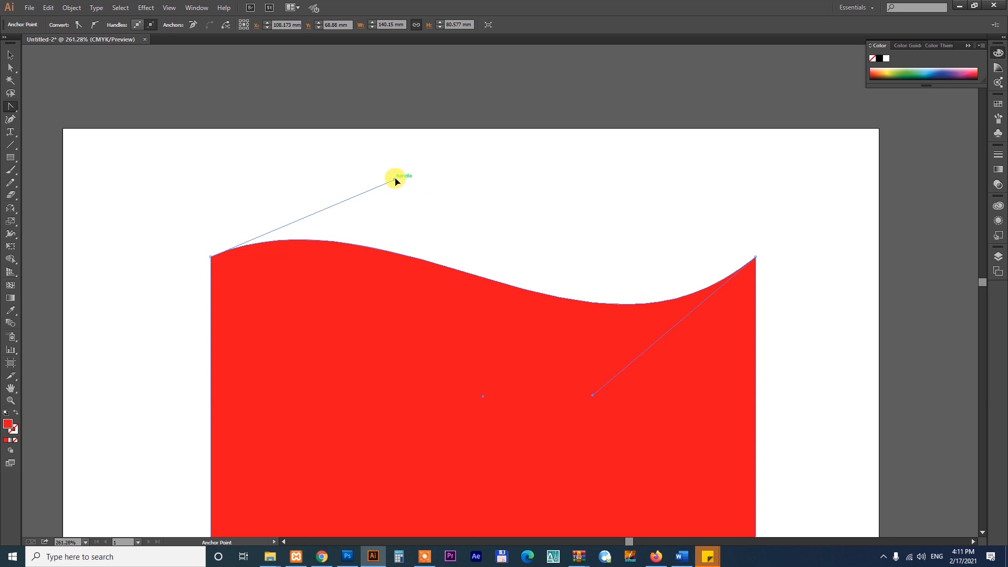
pyautogui.moveTo(396, 181); pyautogui.dragTo(379, 371)
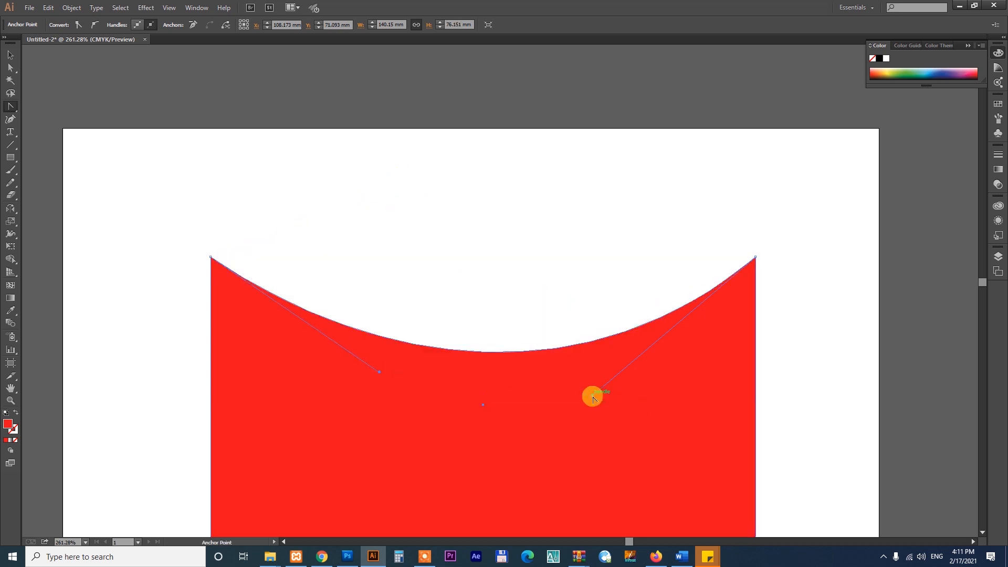
pyautogui.moveTo(592, 397); pyautogui.dragTo(564, 159)
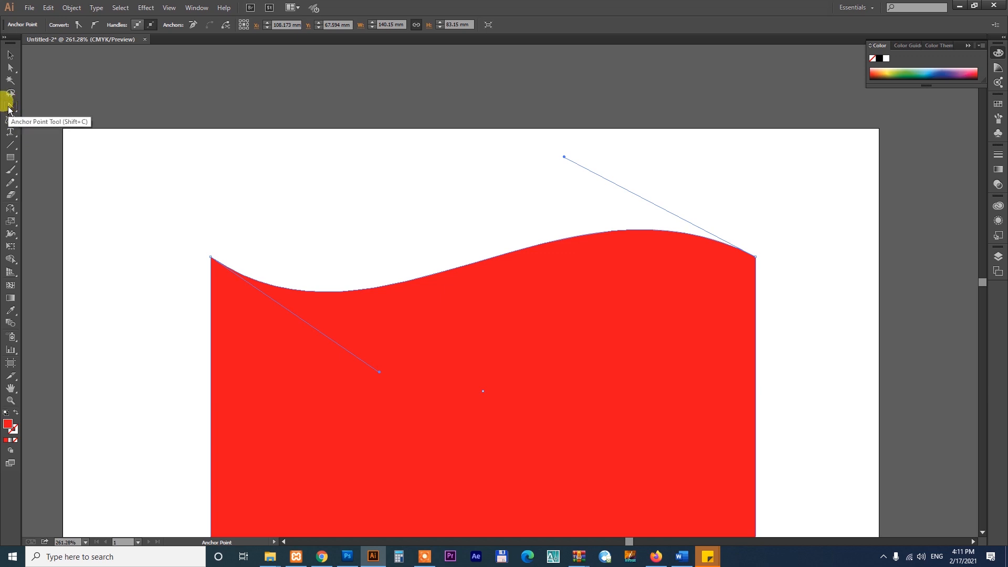
# Add an anchor point near the middle of the wavy upper edge and reshape the curves on either side into two inward scallops.
pyautogui.moveTo(9, 109); pyautogui.dragTo(40, 120)
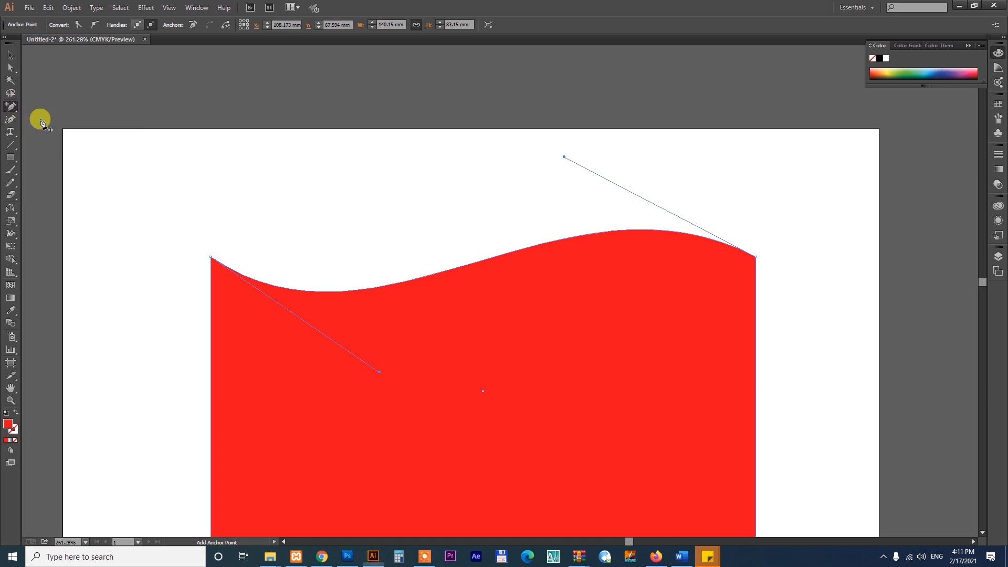
pyautogui.click(520, 248)
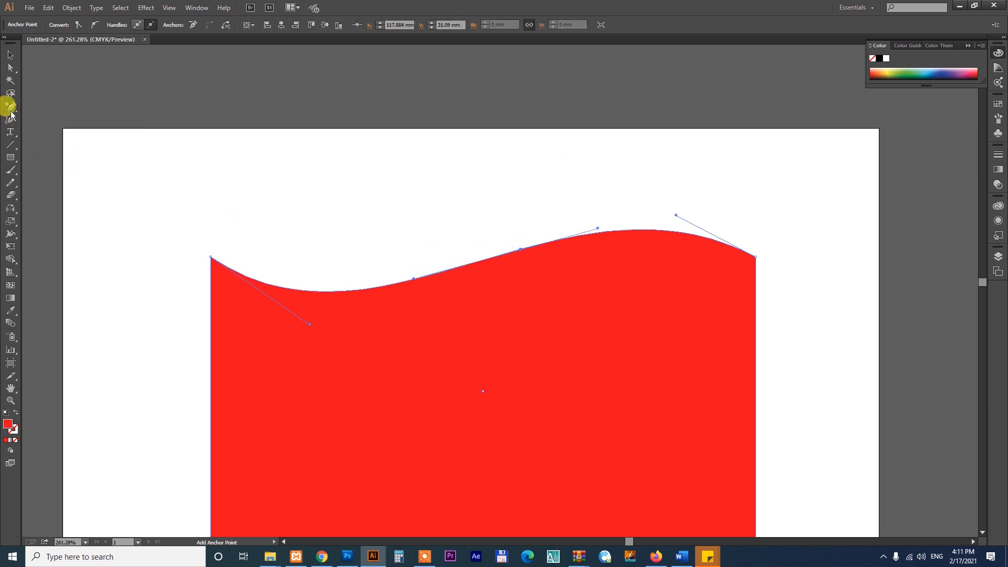
pyautogui.moveTo(11, 115); pyautogui.dragTo(34, 141)
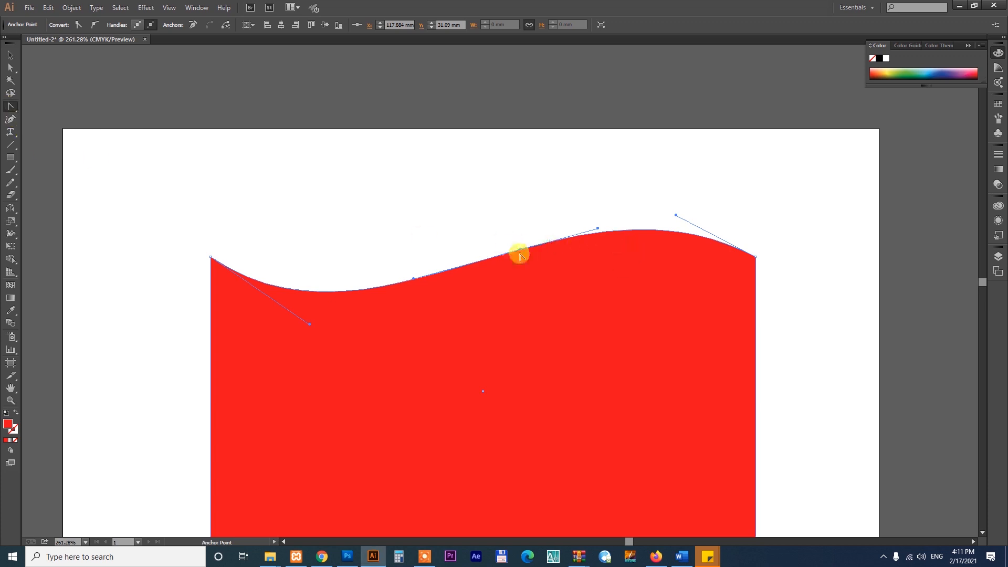
pyautogui.moveTo(639, 230); pyautogui.dragTo(590, 321)
pyautogui.moveTo(584, 360); pyautogui.dragTo(585, 359)
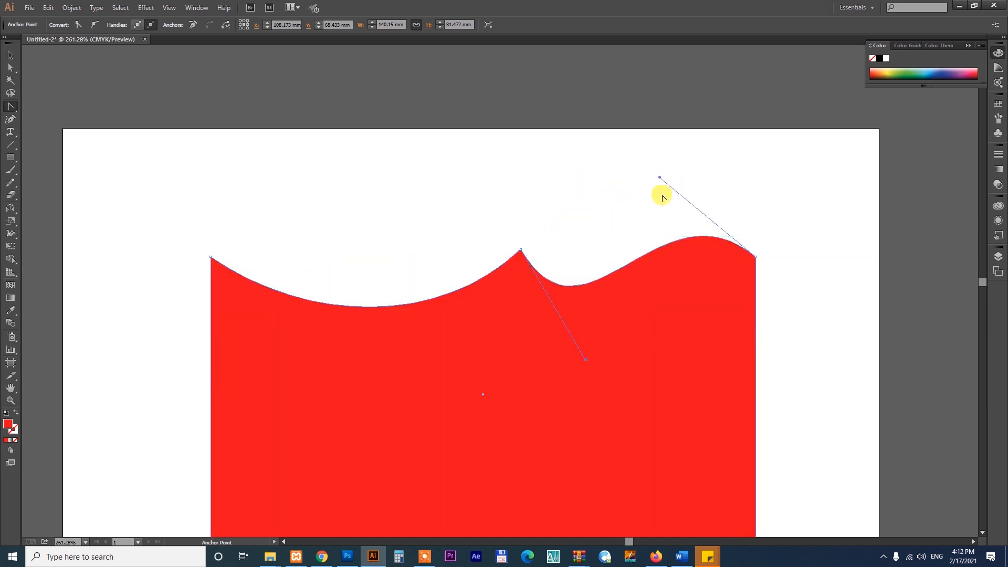
pyautogui.moveTo(659, 178); pyautogui.dragTo(677, 360)
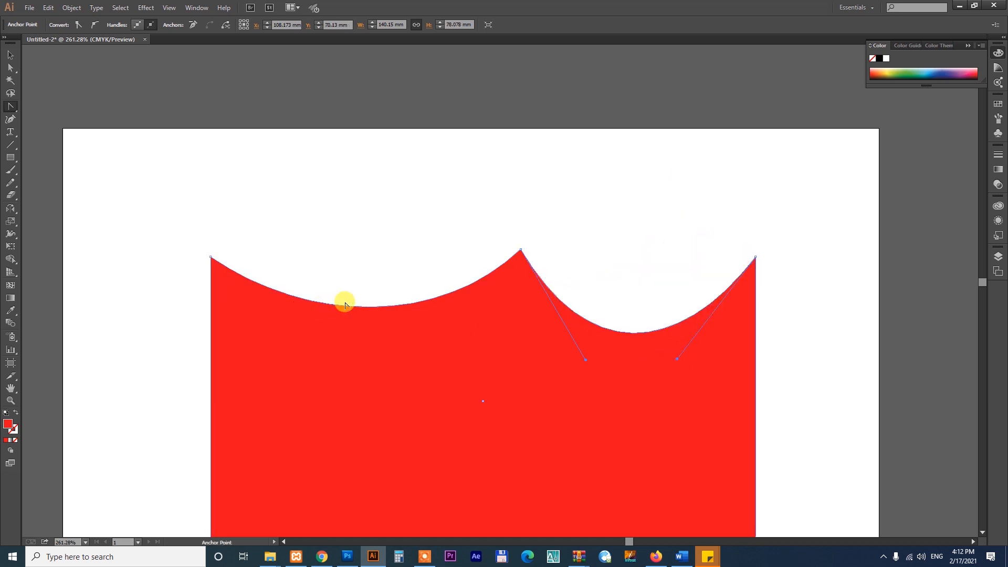
# Bend the left scallop of the upper edge upward into an arch and pull its right curve handle down to form a wave.
pyautogui.moveTo(346, 307); pyautogui.dragTo(343, 165)
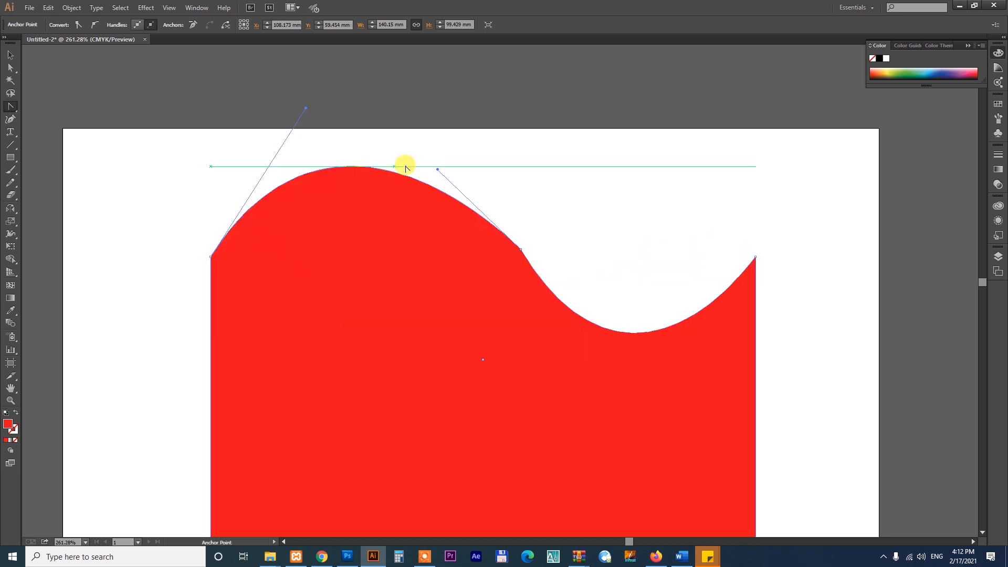
pyautogui.moveTo(438, 169); pyautogui.dragTo(379, 365)
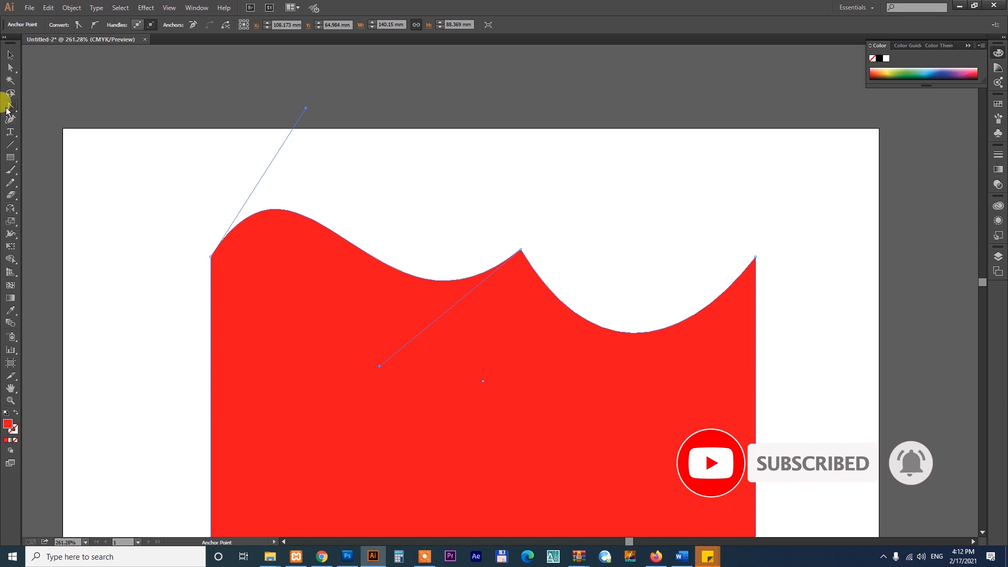
# Select the whole reshaped red rectangle and delete it from the artboard.
pyautogui.click(9, 108)
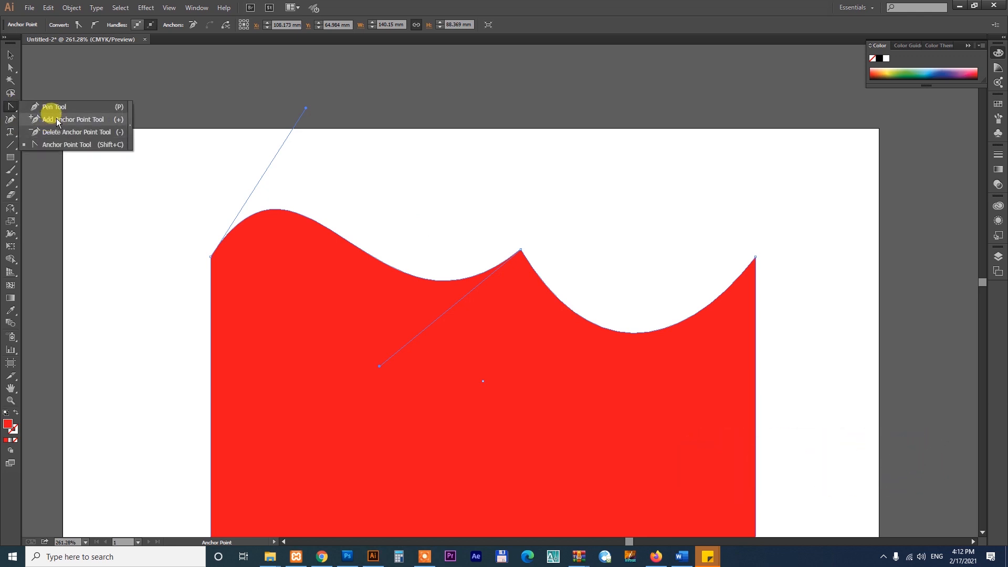
pyautogui.click(9, 55)
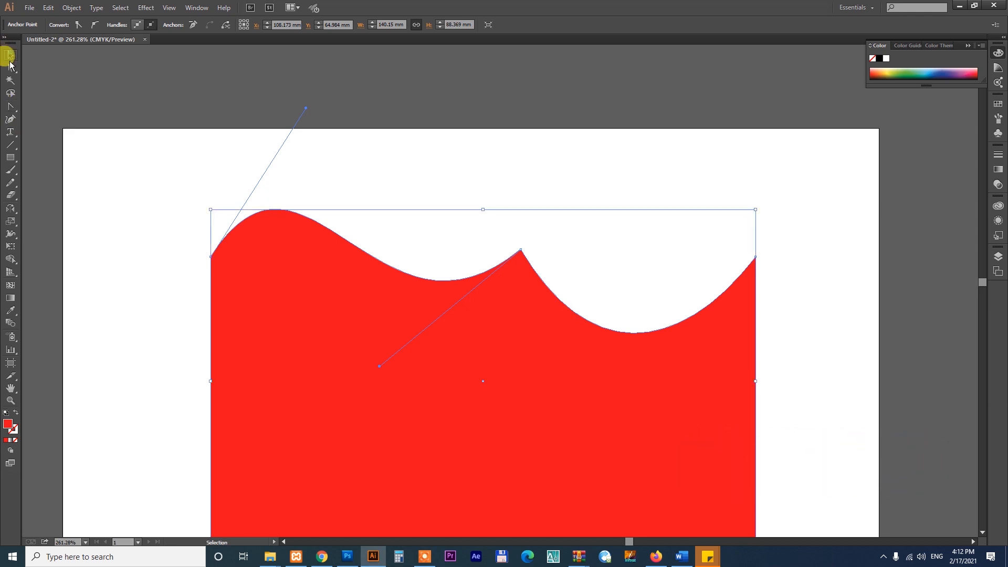
pyautogui.click(507, 410)
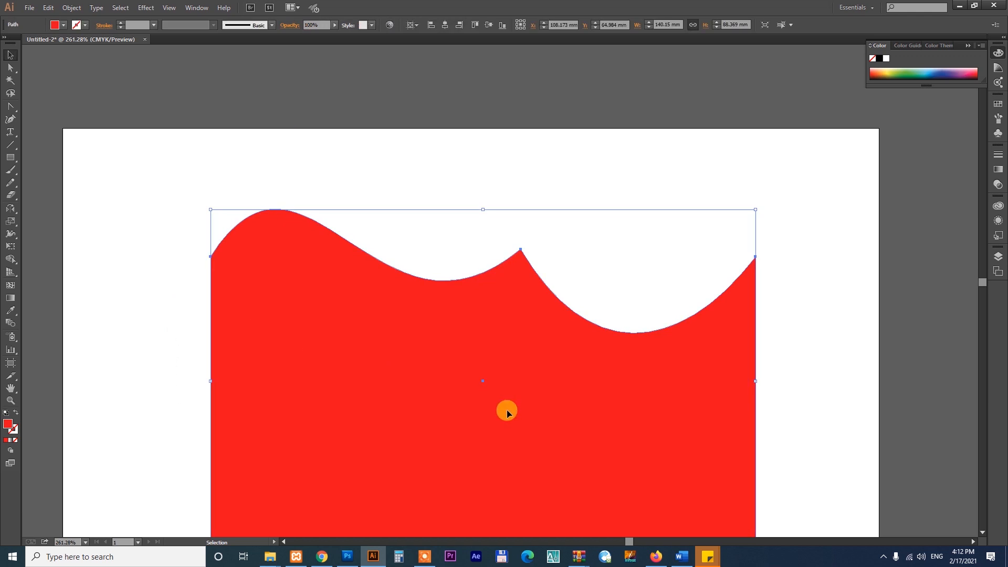
pyautogui.press('Delete')
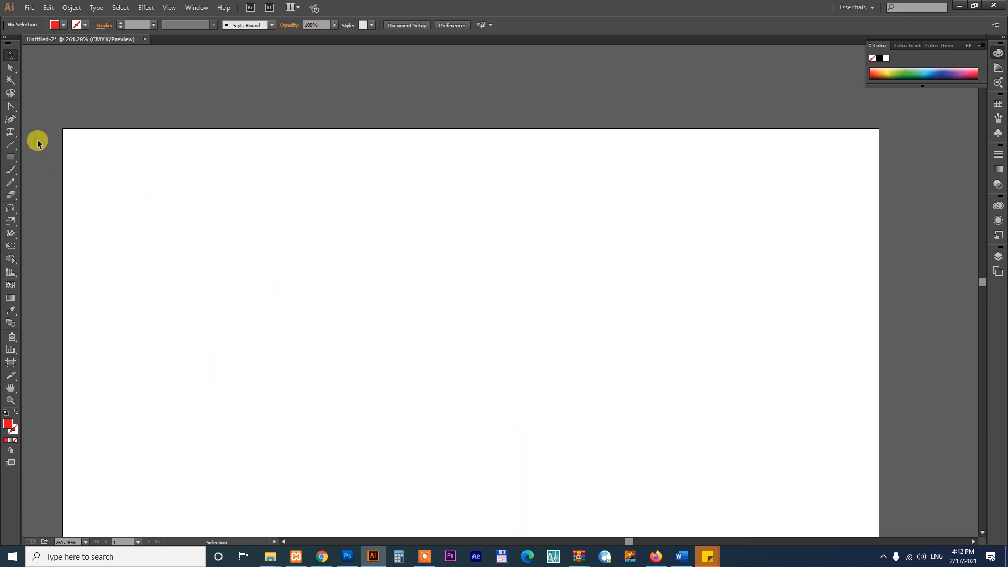
# Draw a closed red zigzag shape with eleven straight-sided corners across the artboard using the Pen tool.
pyautogui.moveTo(7, 109); pyautogui.dragTo(46, 107)
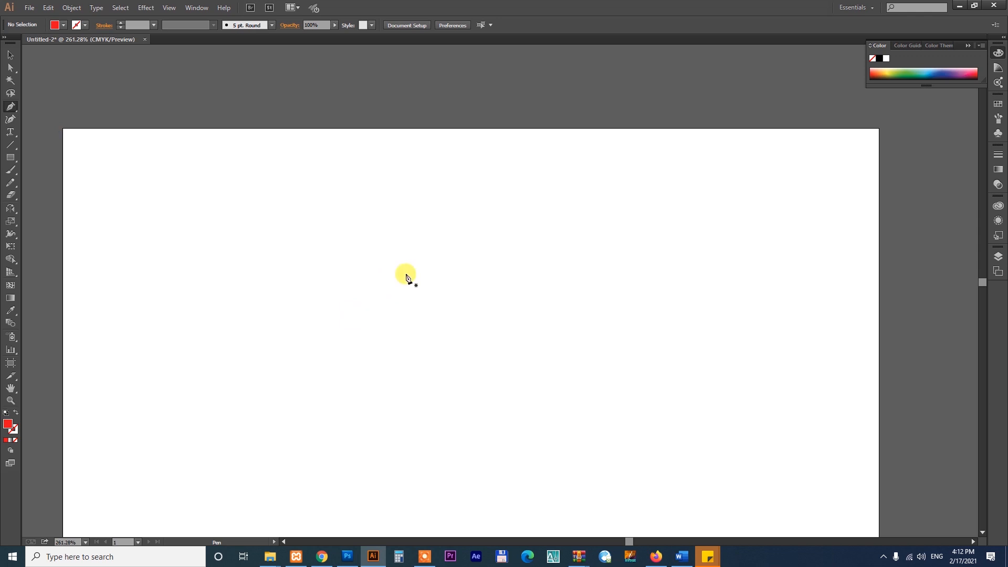
pyautogui.click(263, 200)
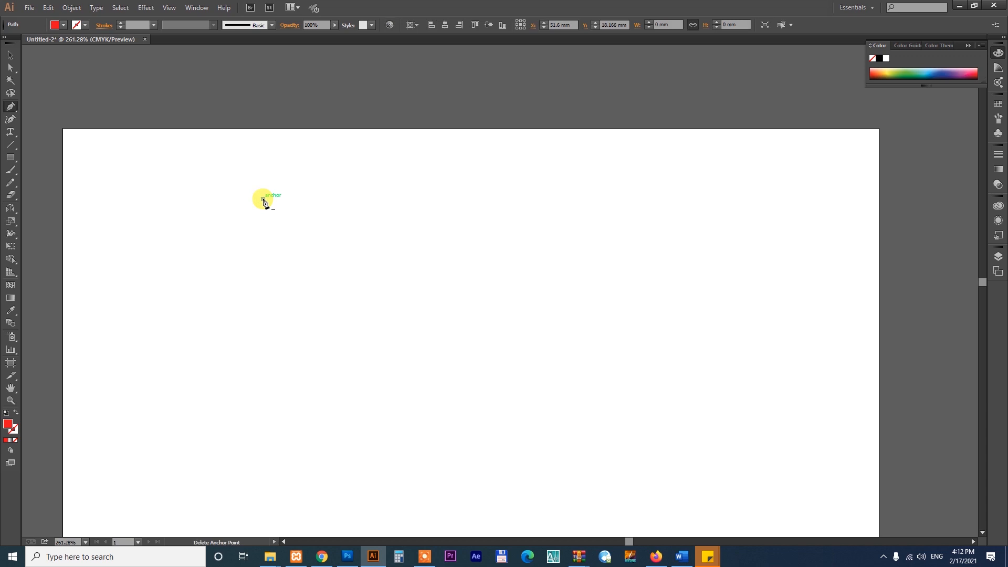
pyautogui.click(478, 291)
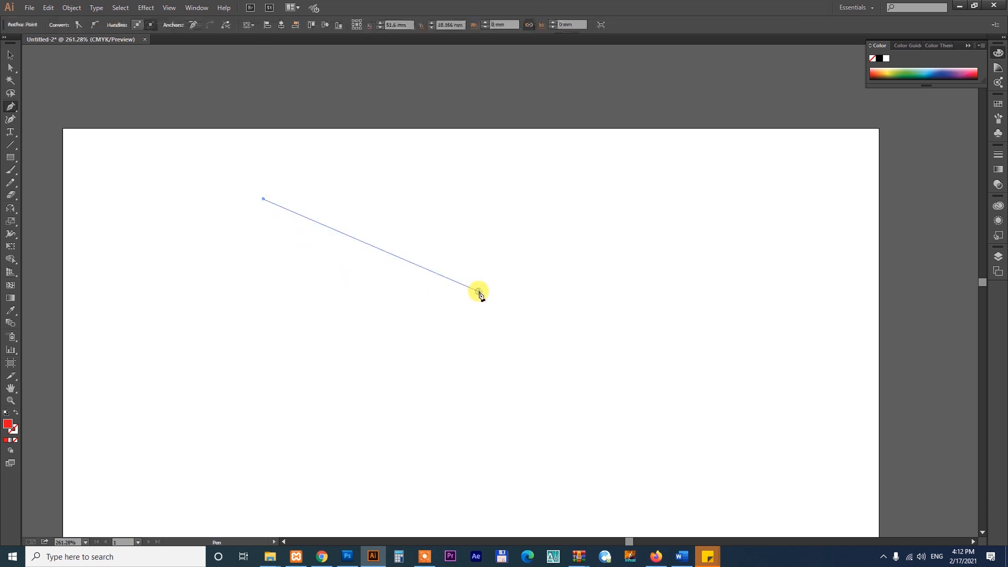
pyautogui.click(590, 192)
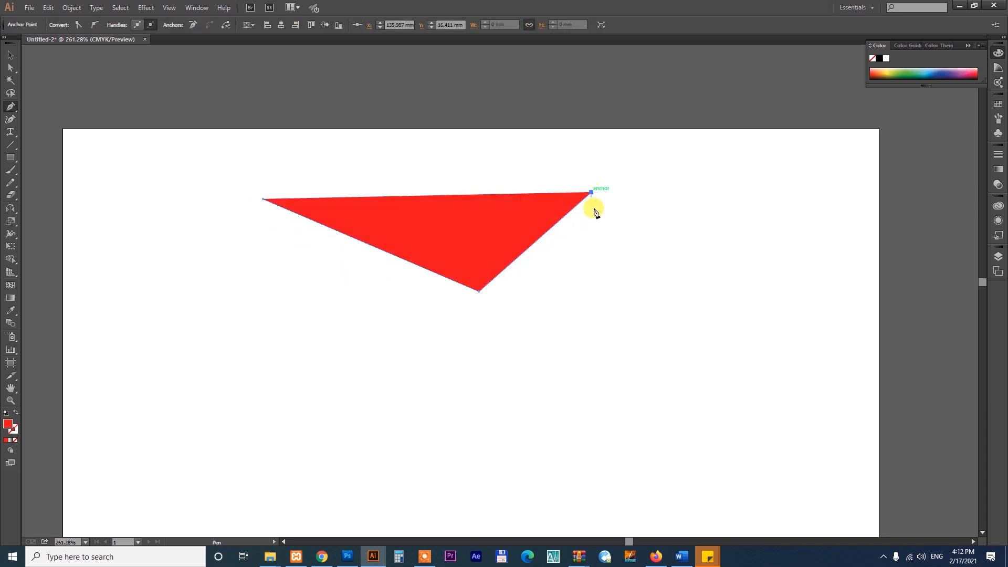
pyautogui.click(611, 315)
pyautogui.click(811, 298)
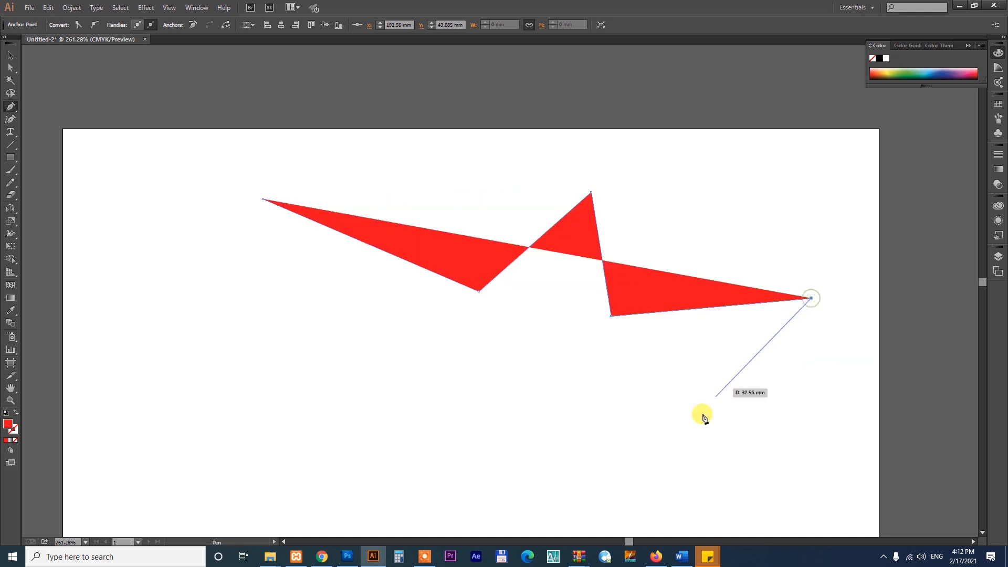
pyautogui.click(684, 454)
pyautogui.click(494, 430)
pyautogui.click(540, 322)
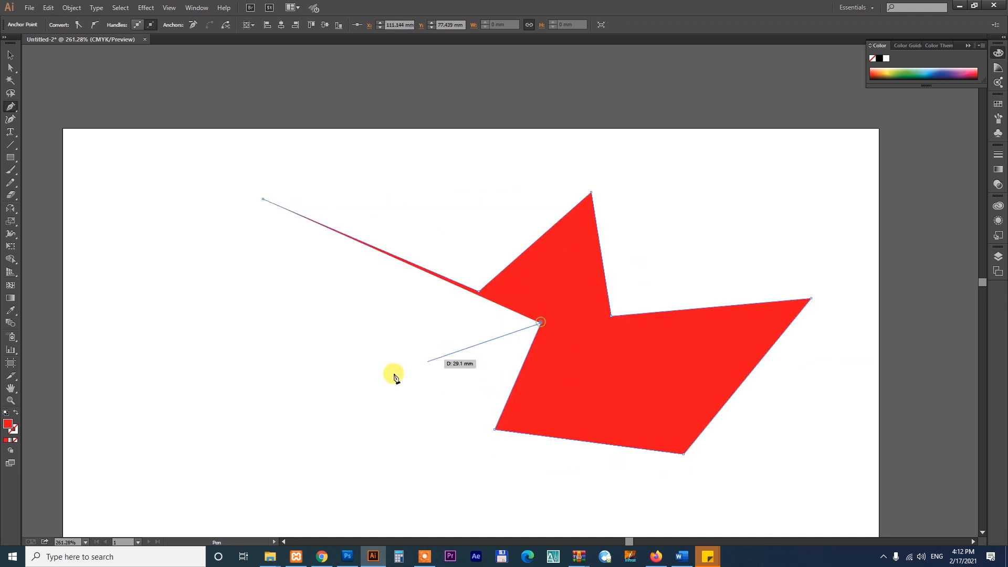
pyautogui.click(288, 407)
pyautogui.click(348, 290)
pyautogui.click(170, 317)
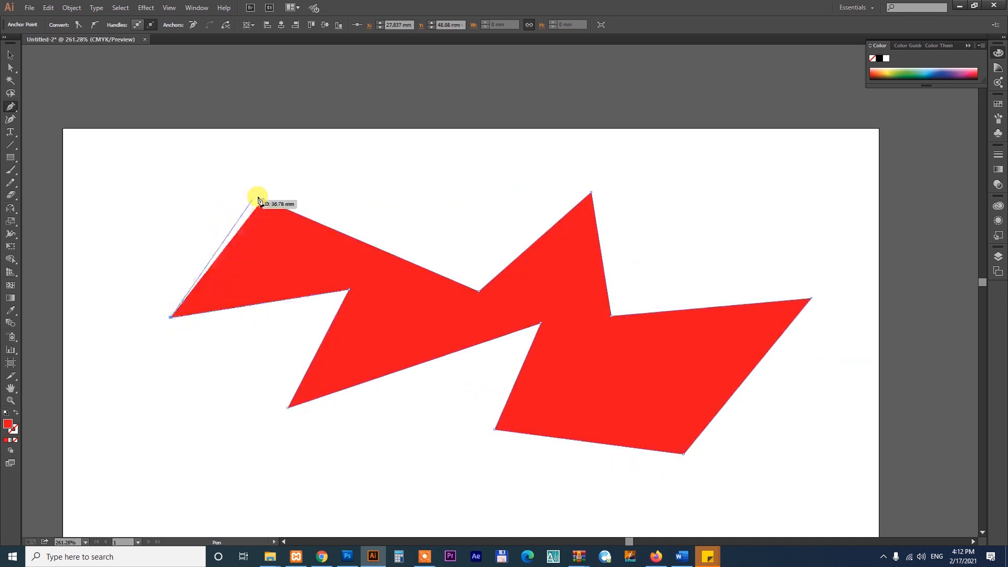
pyautogui.click(261, 200)
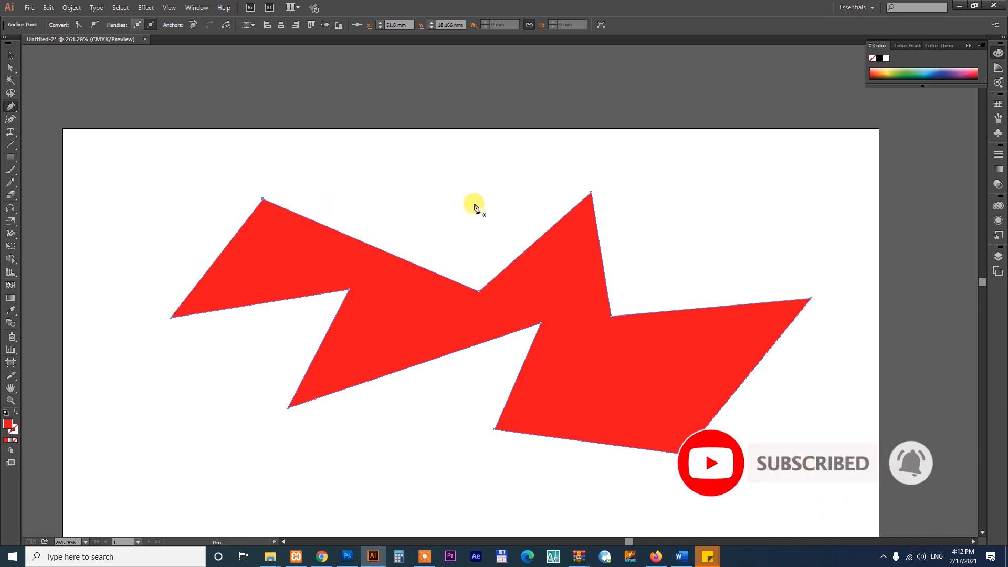
# Remove the zigzag shape's fill and give it a red stroke instead.
pyautogui.click(12, 429)
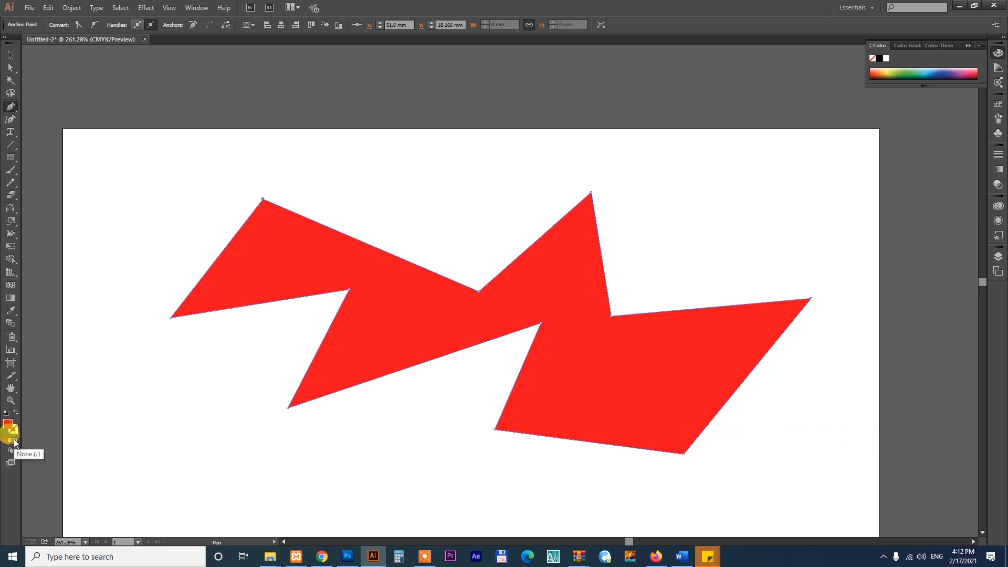
pyautogui.click(16, 440)
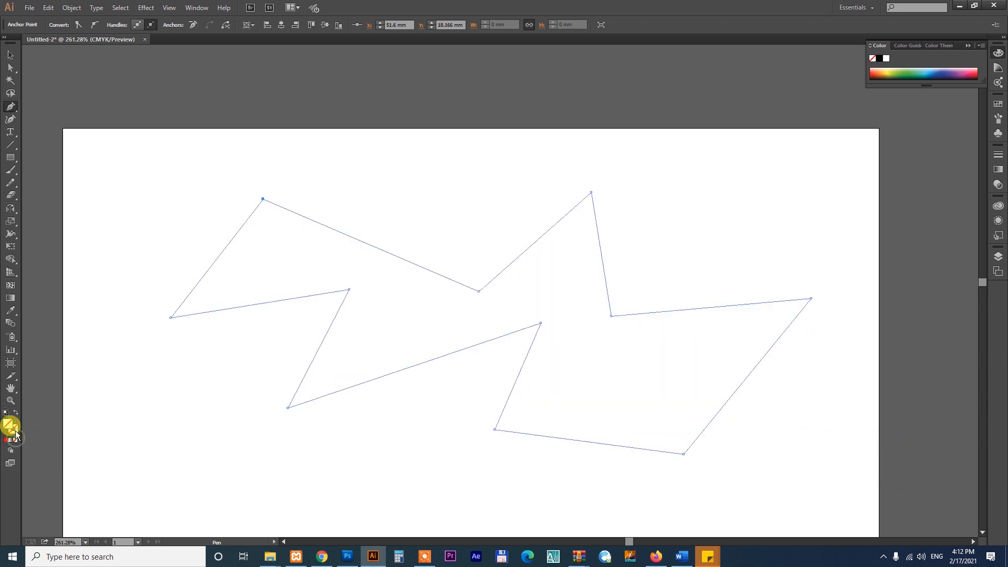
pyautogui.click(7, 441)
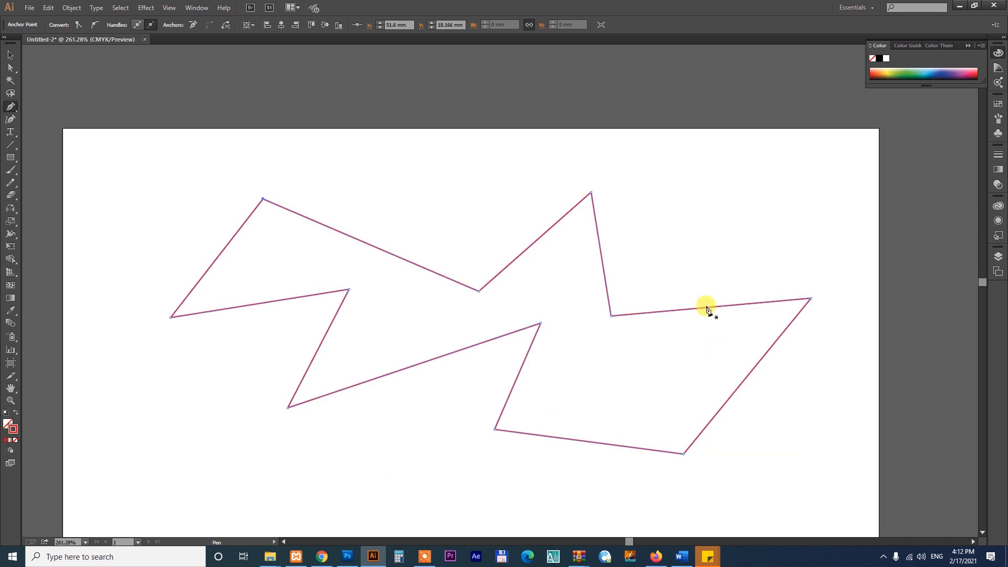
# Delete the red-outlined zigzag shape from the artboard.
pyautogui.click(11, 55)
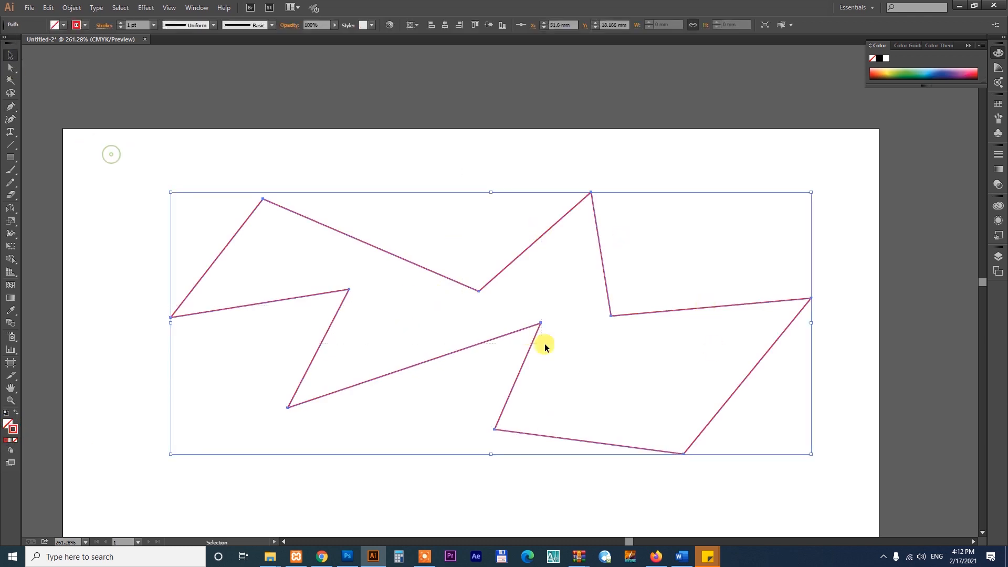
pyautogui.press('Delete')
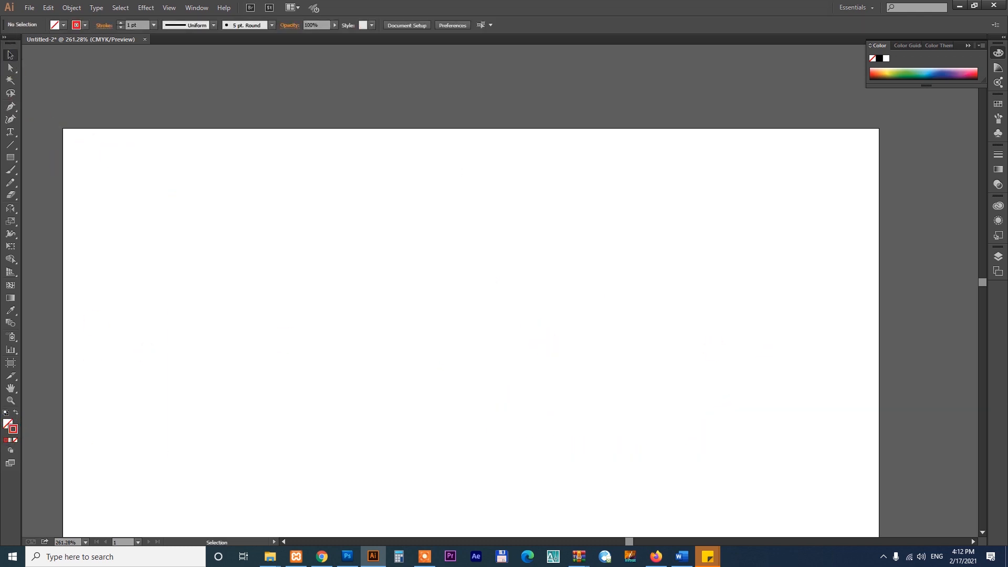
# Draw a closed, spiky red outline with eighteen corners around the artboard's middle using the Pen tool.
pyautogui.click(9, 107)
pyautogui.click(287, 220)
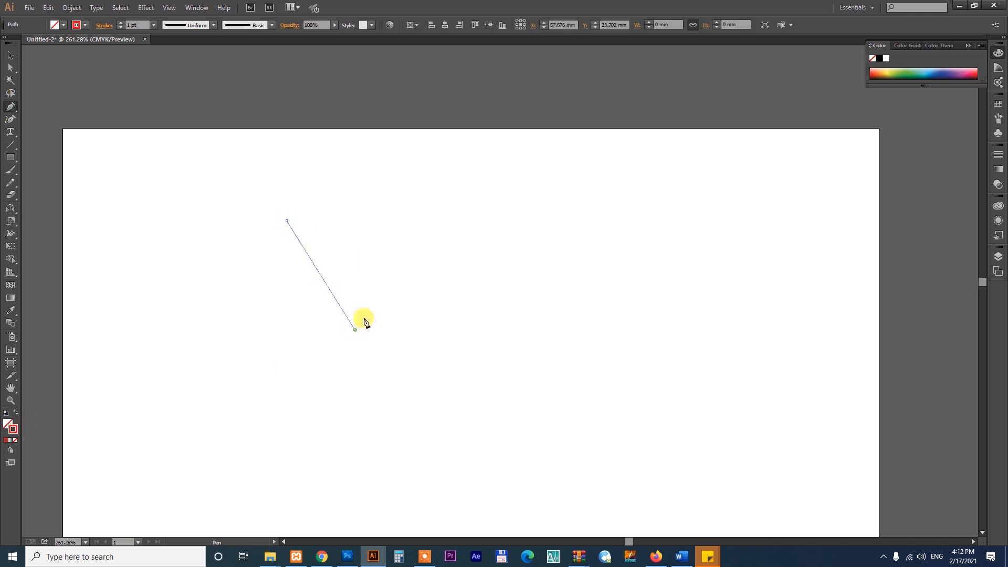
pyautogui.click(355, 329)
pyautogui.click(460, 197)
pyautogui.click(510, 370)
pyautogui.click(636, 231)
pyautogui.click(611, 416)
pyautogui.click(741, 408)
pyautogui.click(687, 492)
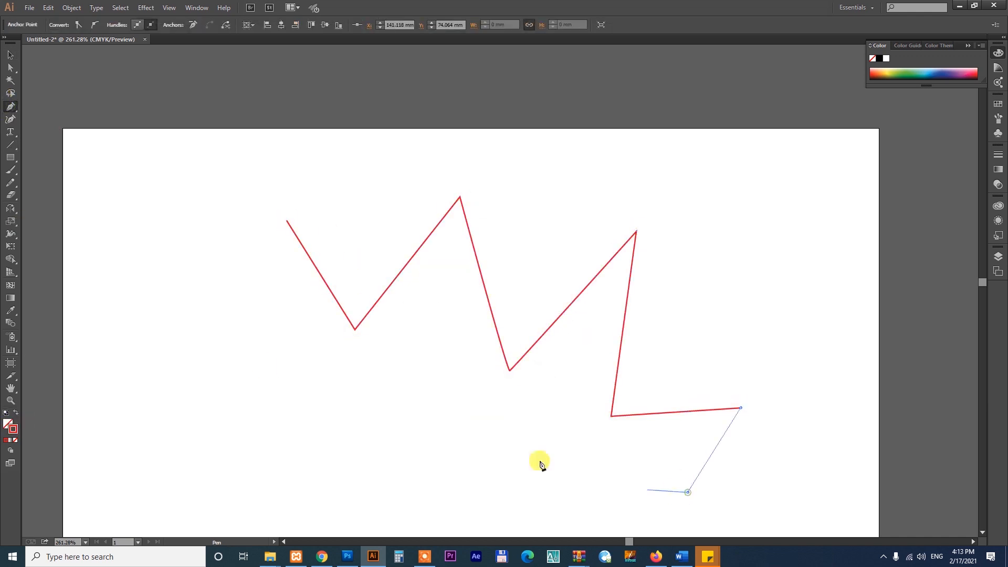
pyautogui.click(508, 443)
pyautogui.click(552, 496)
pyautogui.click(416, 379)
pyautogui.moveTo(431, 487); pyautogui.dragTo(336, 405)
pyautogui.click(181, 408)
pyautogui.click(289, 340)
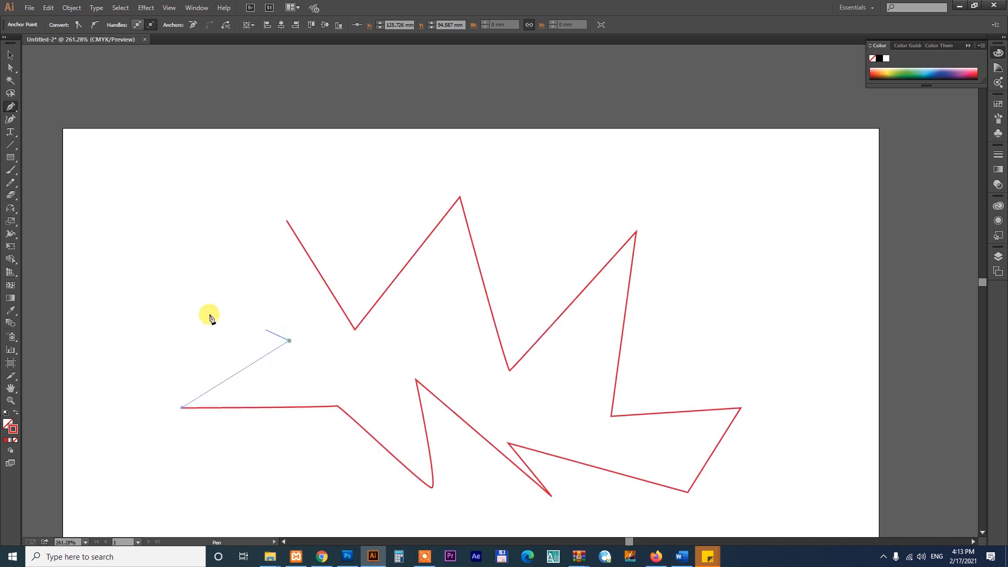
pyautogui.click(158, 287)
pyautogui.click(237, 200)
pyautogui.click(261, 288)
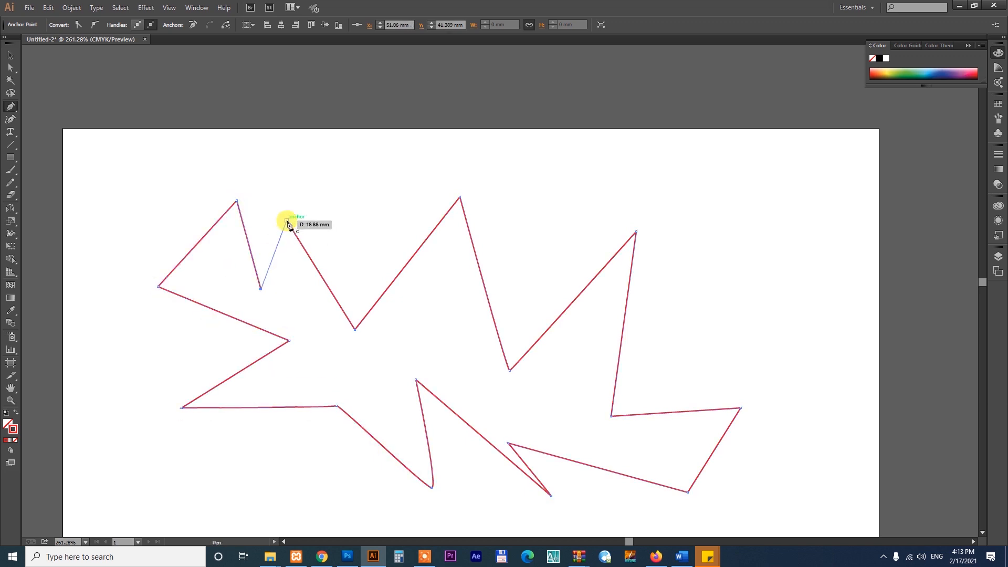
# Remove the spiky outline's red stroke and fill the shape with green.
pyautogui.click(16, 440)
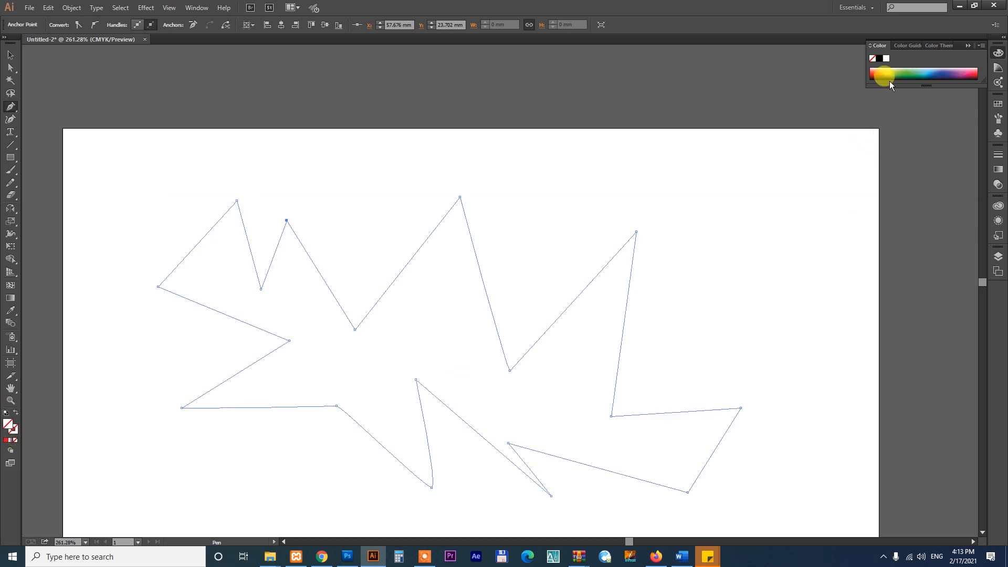
pyautogui.click(902, 71)
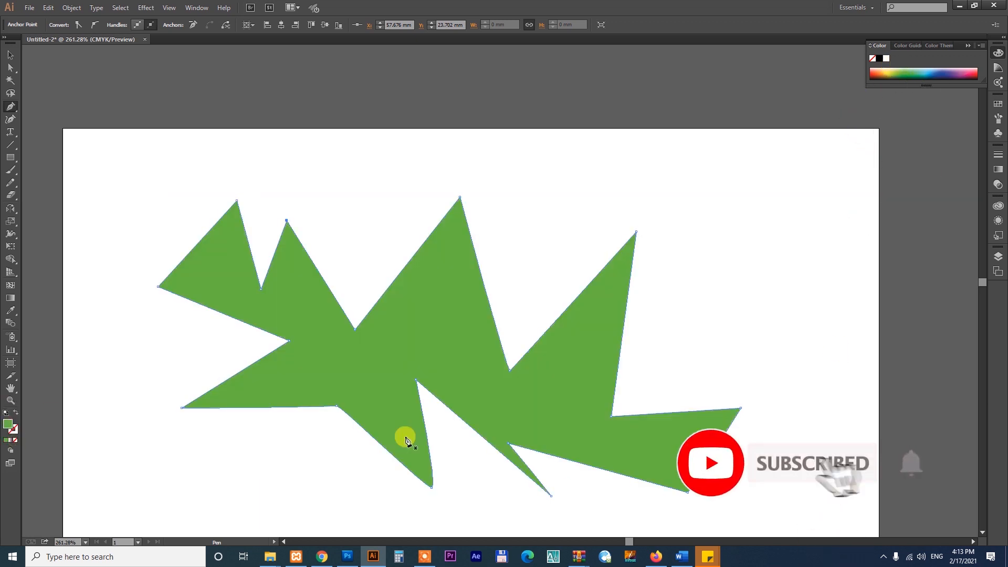
# Move the green spiky shape slightly up and to the right, and delete it.
pyautogui.press('v')
pyautogui.moveTo(552, 407); pyautogui.dragTo(582, 383)
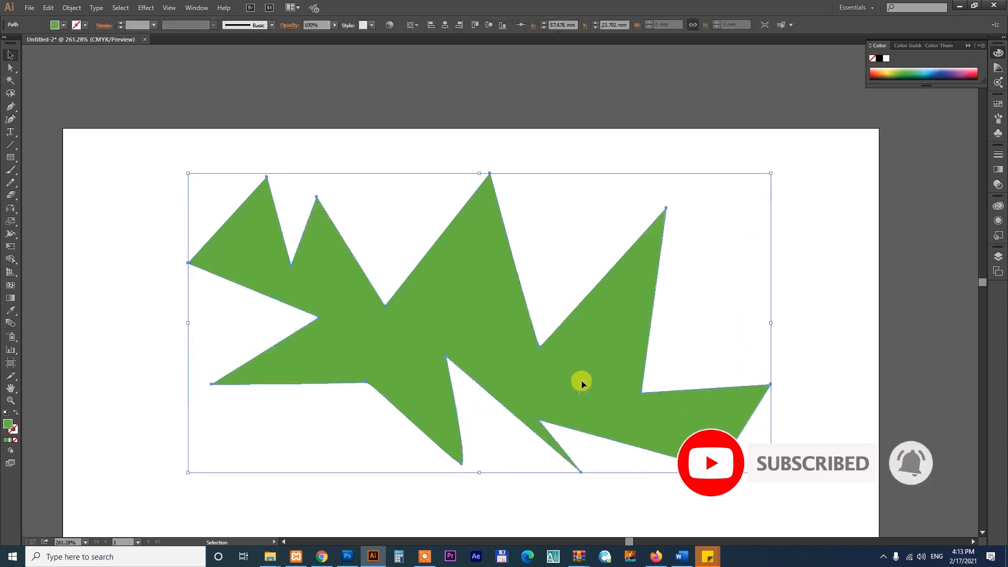
pyautogui.press('Delete')
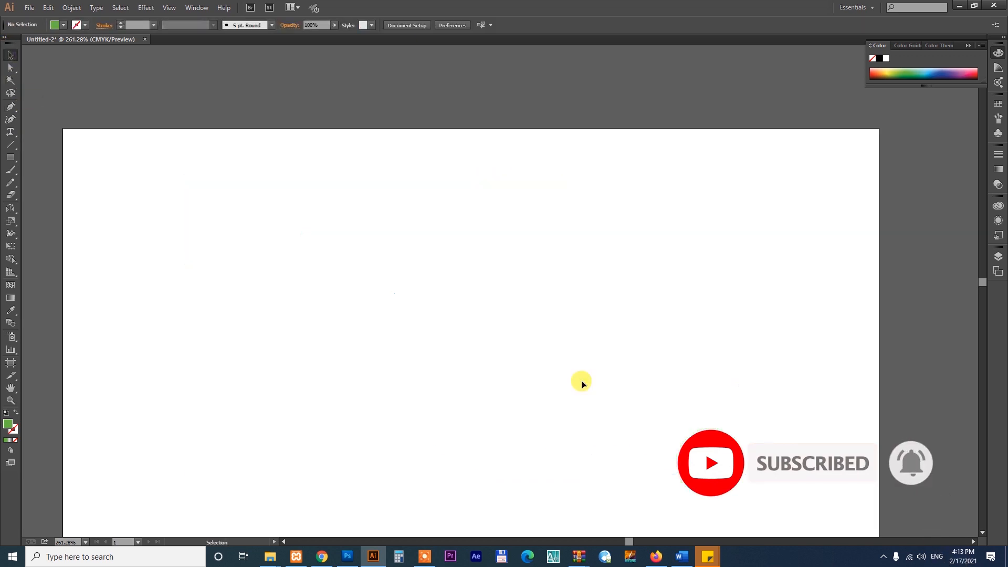
# Draw a long, narrow green triangle with a short left side and a sharp right tip using the Pen tool.
pyautogui.click(10, 106)
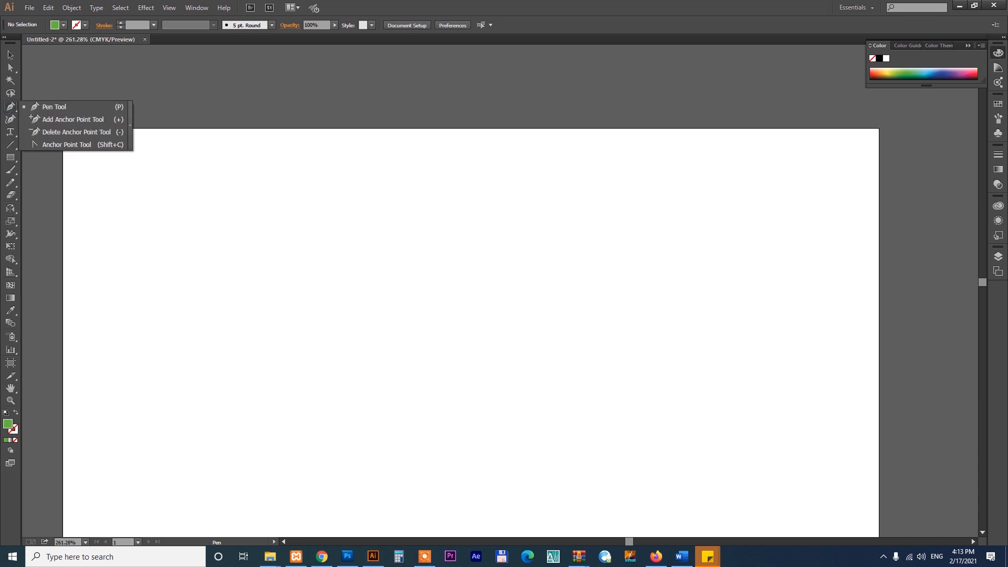
pyautogui.click(42, 104)
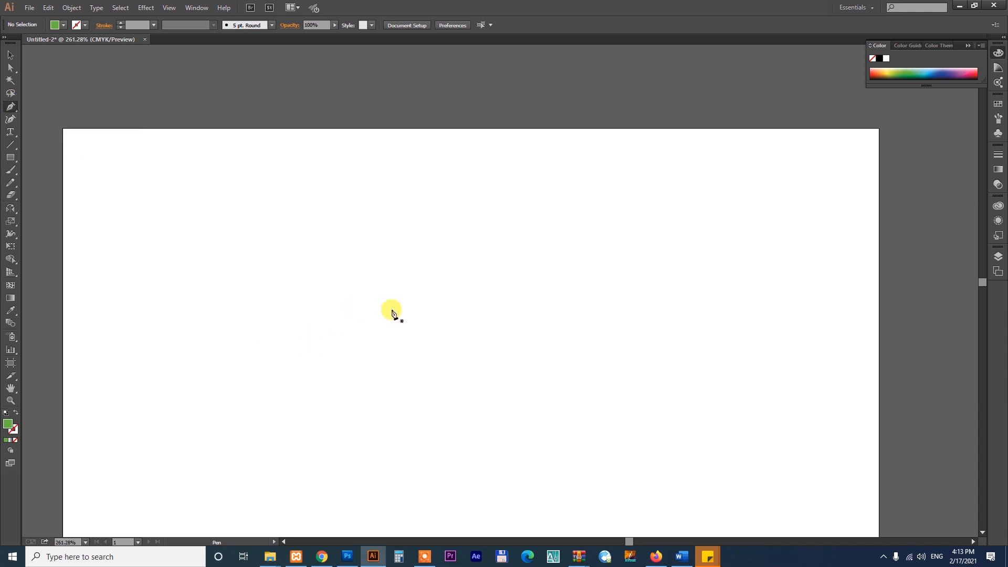
pyautogui.click(250, 238)
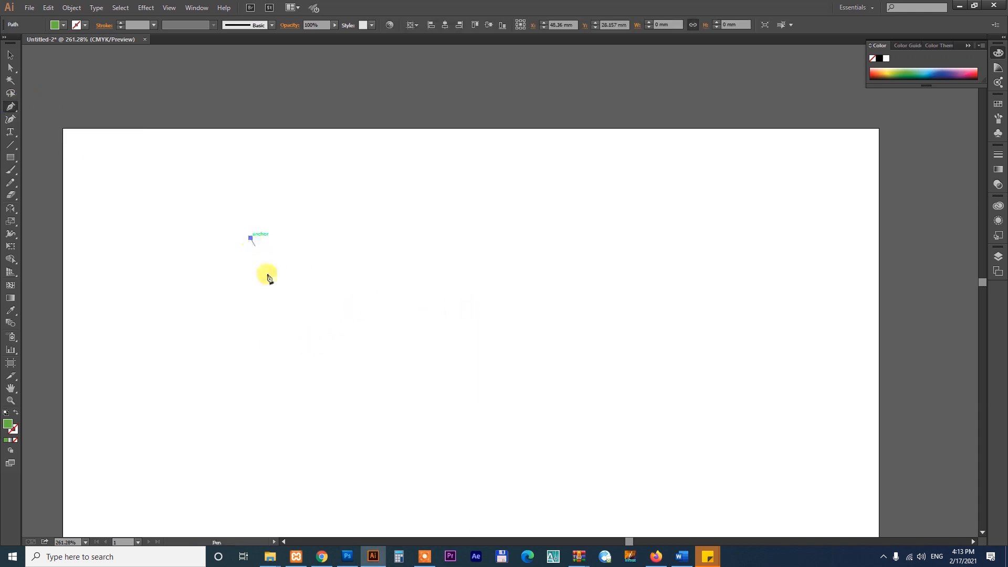
pyautogui.click(762, 209)
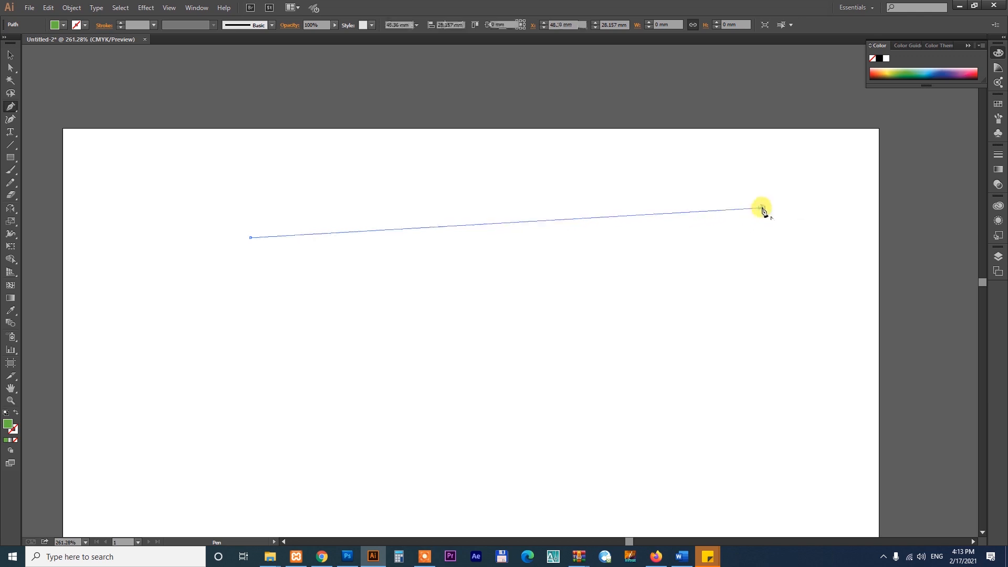
pyautogui.click(267, 324)
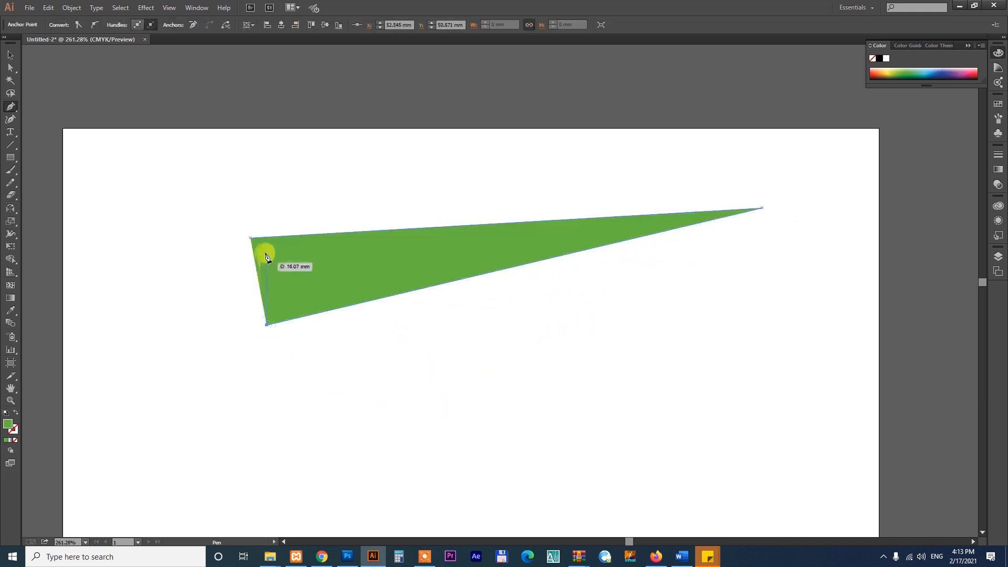
pyautogui.click(250, 238)
# Bend the triangle's lower edge downward with the Anchor Point tool and shape its upper edge into a wave that dips mid-span and rises toward the right tip.
pyautogui.moveTo(10, 106); pyautogui.dragTo(52, 144)
pyautogui.moveTo(485, 274); pyautogui.dragTo(513, 423)
pyautogui.moveTo(491, 225); pyautogui.dragTo(493, 375)
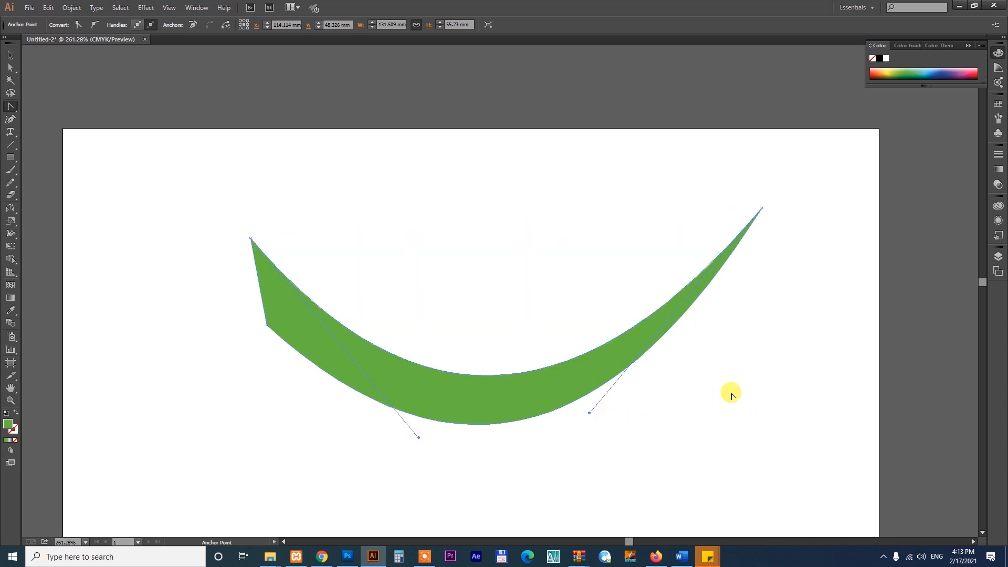
pyautogui.moveTo(524, 374); pyautogui.dragTo(484, 213)
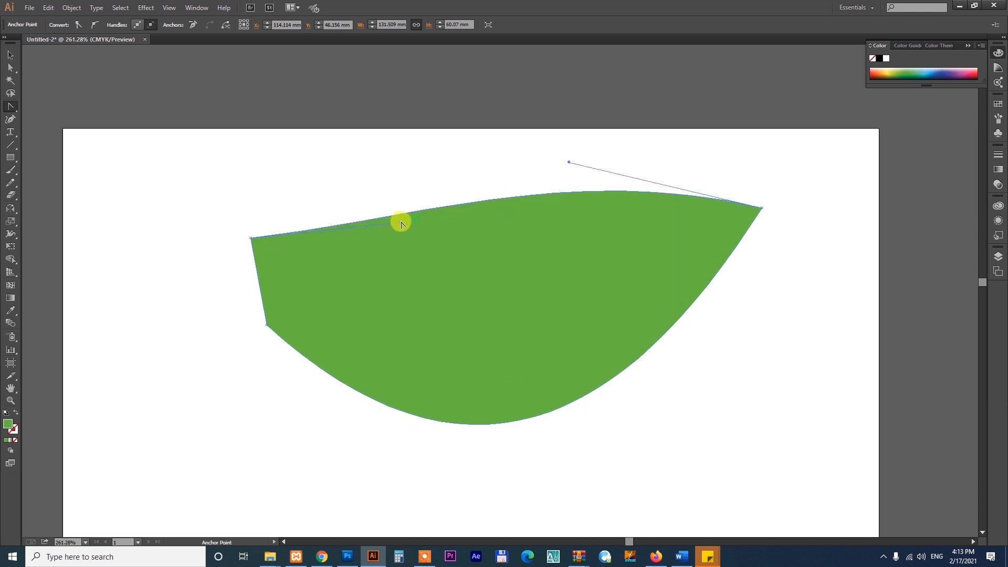
pyautogui.moveTo(401, 225); pyautogui.dragTo(625, 500)
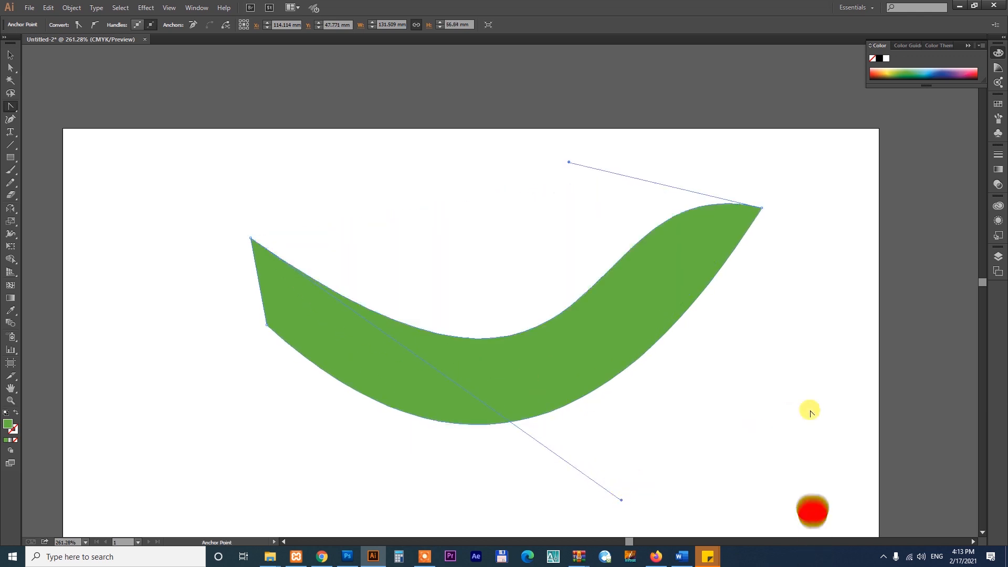
# Adjust the upper edge's two handles with the Anchor Point tool to form a single smooth downward arc.
pyautogui.moveTo(598, 273); pyautogui.dragTo(695, 285)
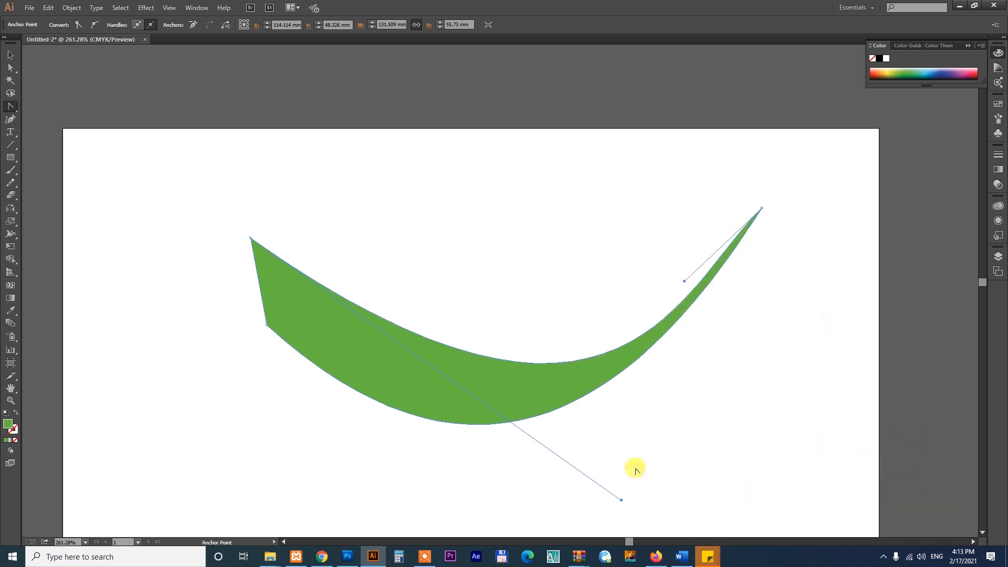
pyautogui.moveTo(620, 501); pyautogui.dragTo(546, 441)
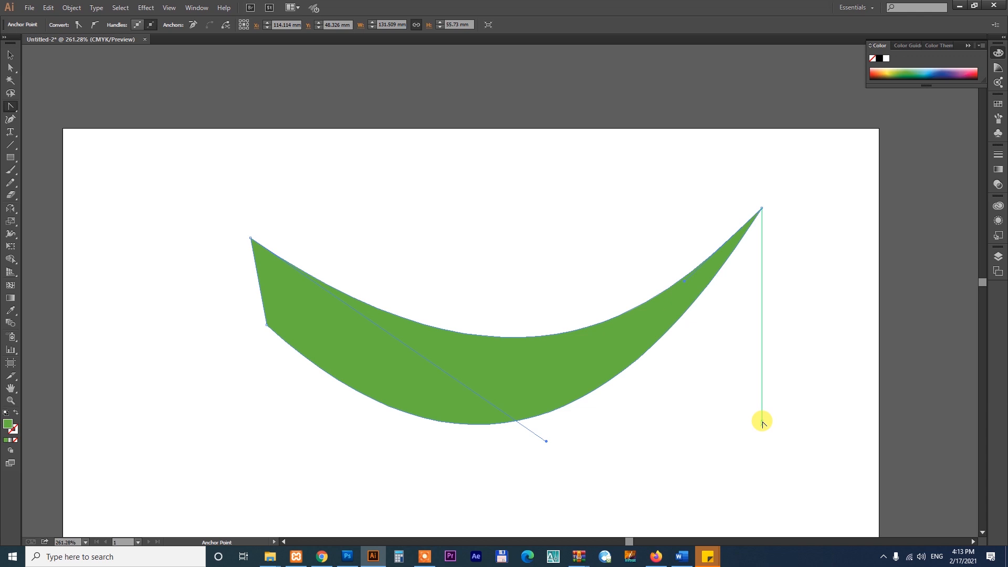
pyautogui.moveTo(762, 421); pyautogui.dragTo(763, 422)
# Move the green crescent-like shape slightly up and to the left, and delete it.
pyautogui.click(10, 54)
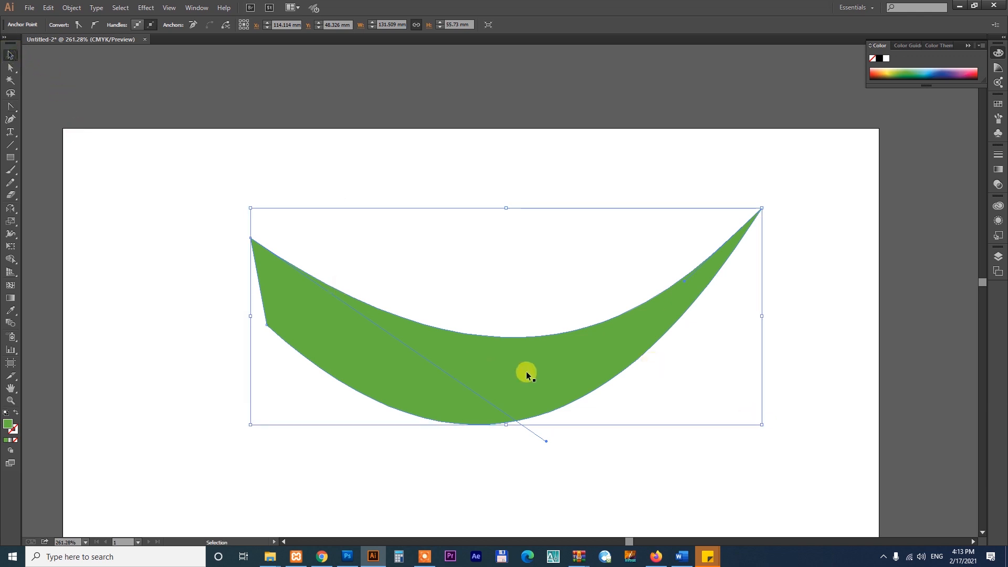
pyautogui.moveTo(526, 374); pyautogui.dragTo(524, 323)
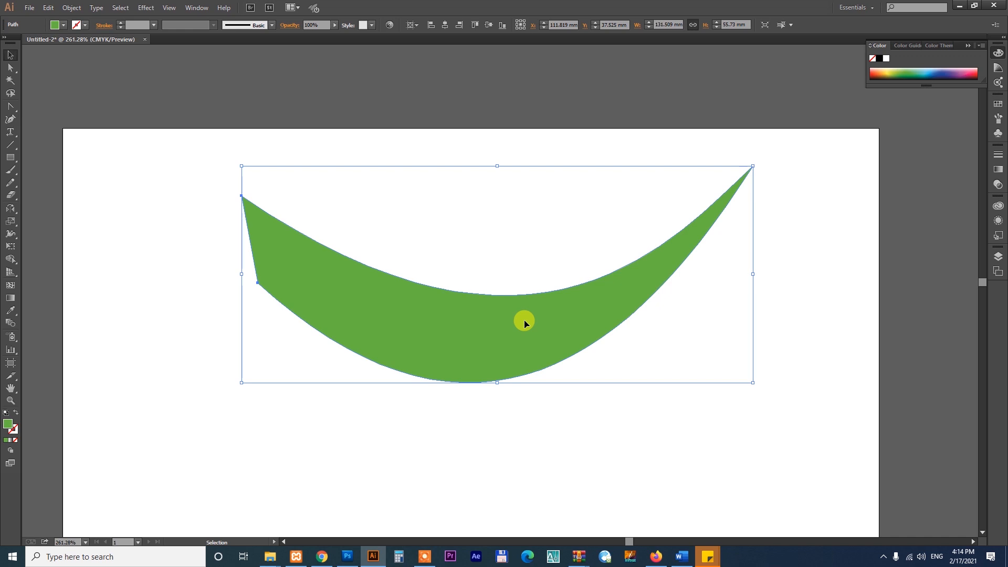
pyautogui.press('Delete')
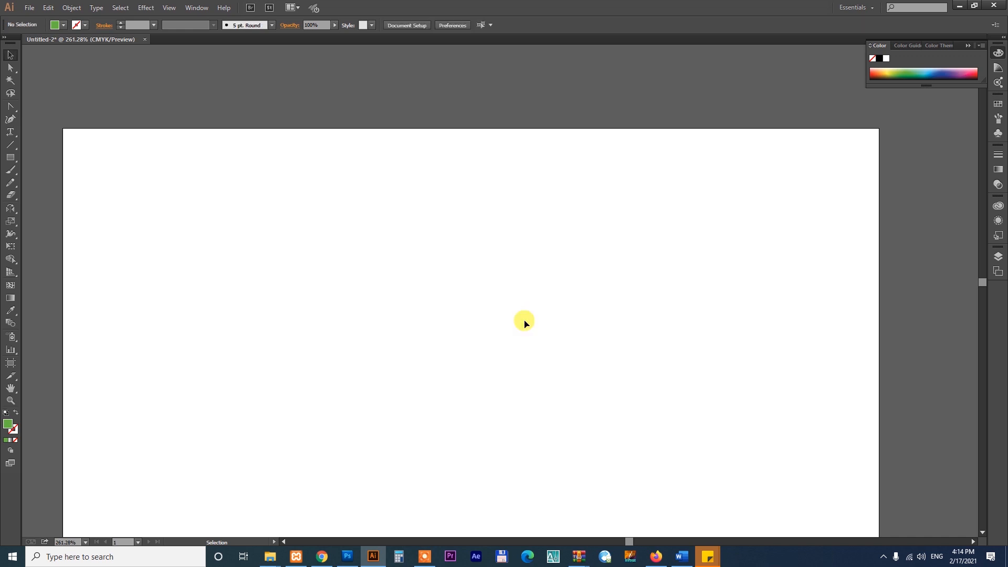
# Draw a closed three-point green shape with the Pen tool, with two outward-curved sides meeting at a lower tip and a concave upper edge.
pyautogui.moveTo(12, 112); pyautogui.dragTo(68, 108)
pyautogui.moveTo(315, 194); pyautogui.dragTo(490, 415)
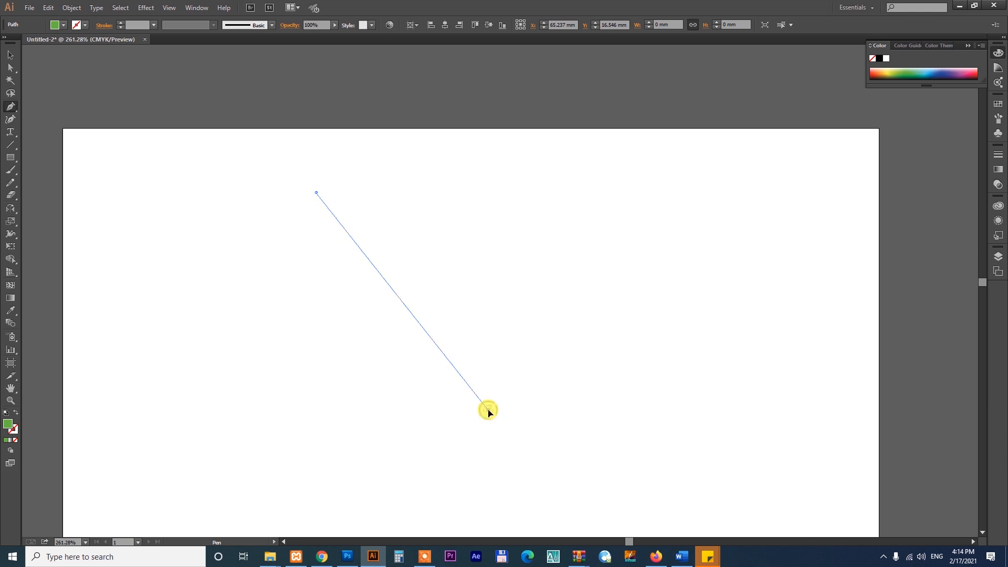
pyautogui.moveTo(488, 411); pyautogui.dragTo(722, 476)
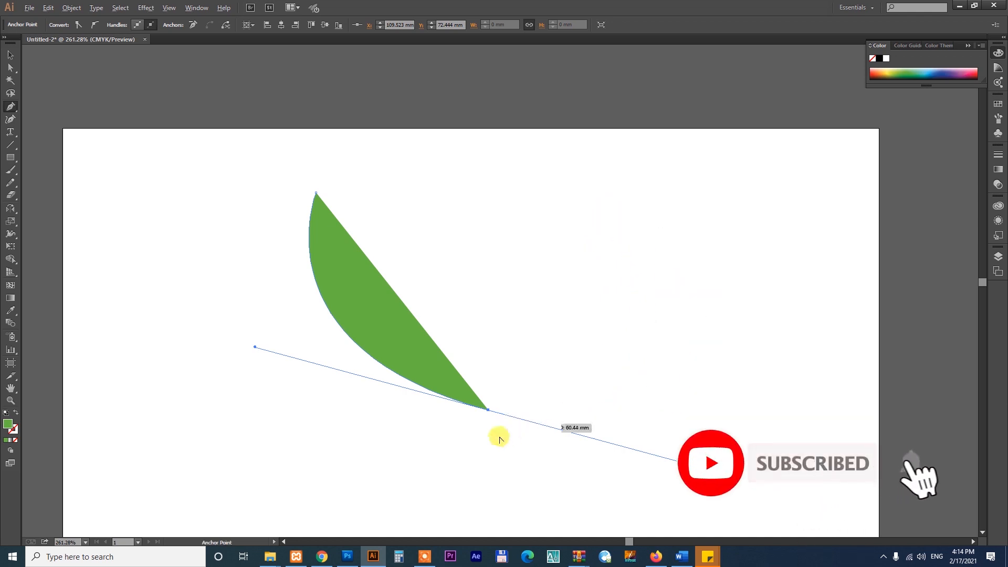
pyautogui.click(488, 409)
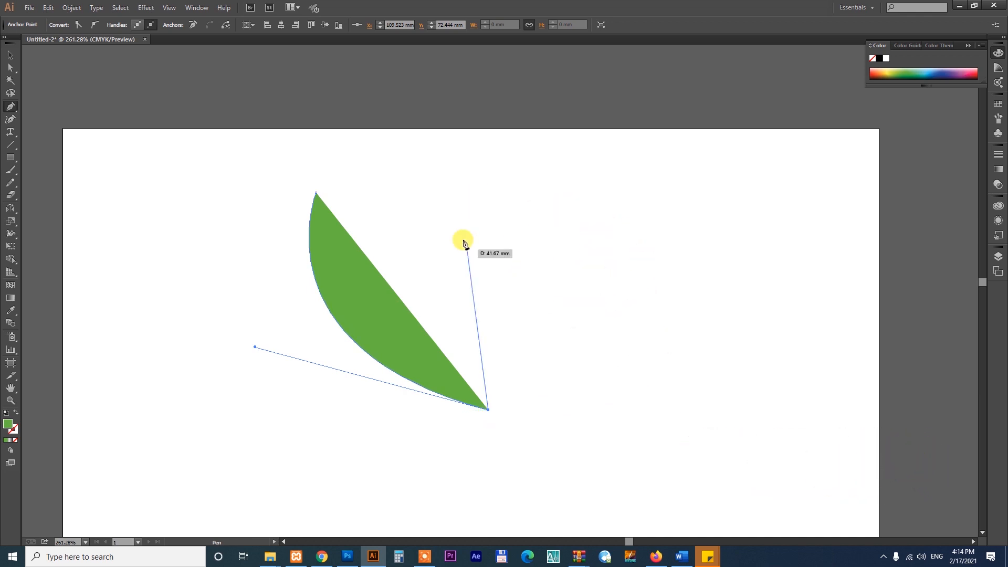
pyautogui.moveTo(479, 210); pyautogui.dragTo(403, 114)
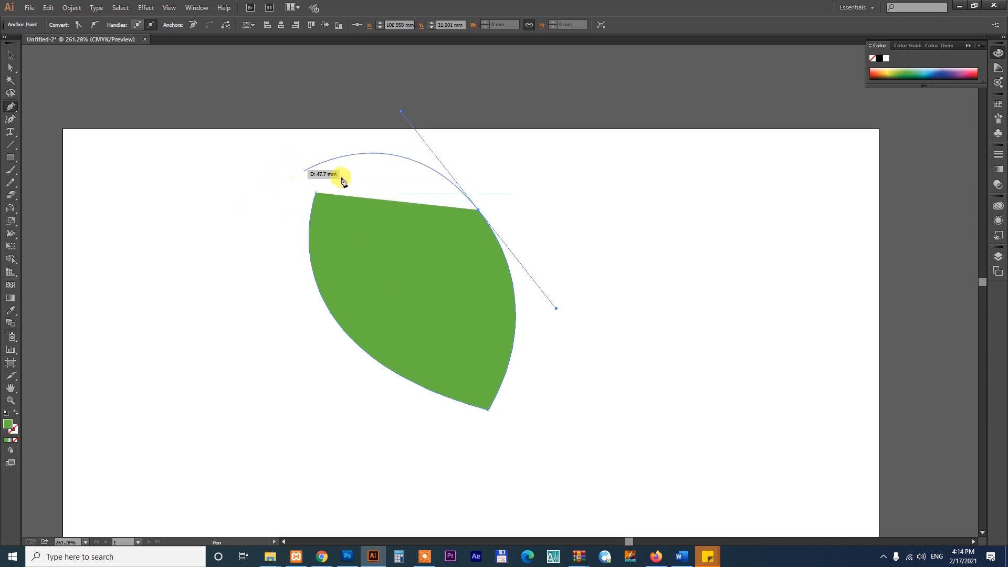
pyautogui.click(478, 211)
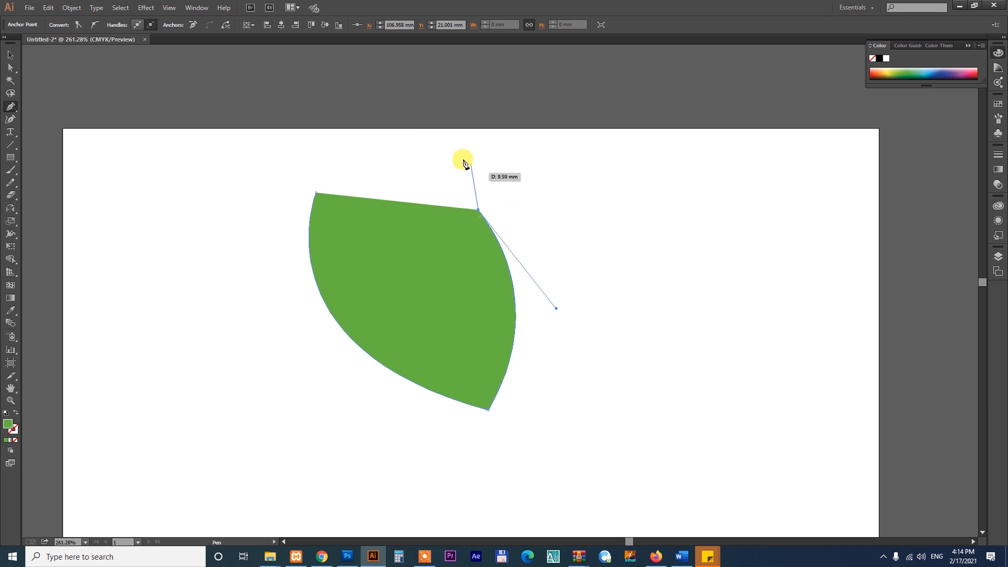
pyautogui.click(316, 193)
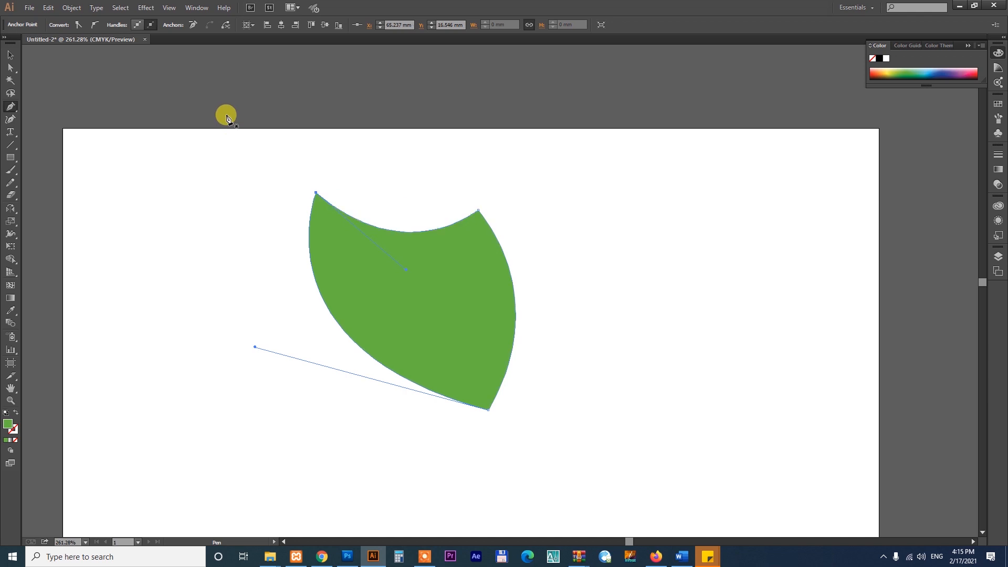
# Move the curved green shape to the right side of the artboard.
pyautogui.press('v')
pyautogui.click(462, 368)
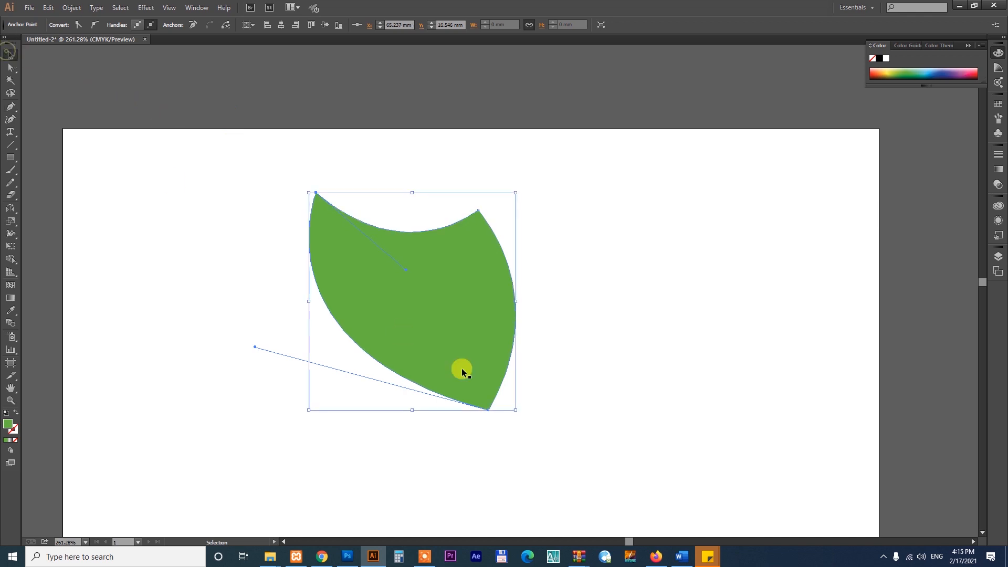
pyautogui.moveTo(487, 343); pyautogui.dragTo(741, 310)
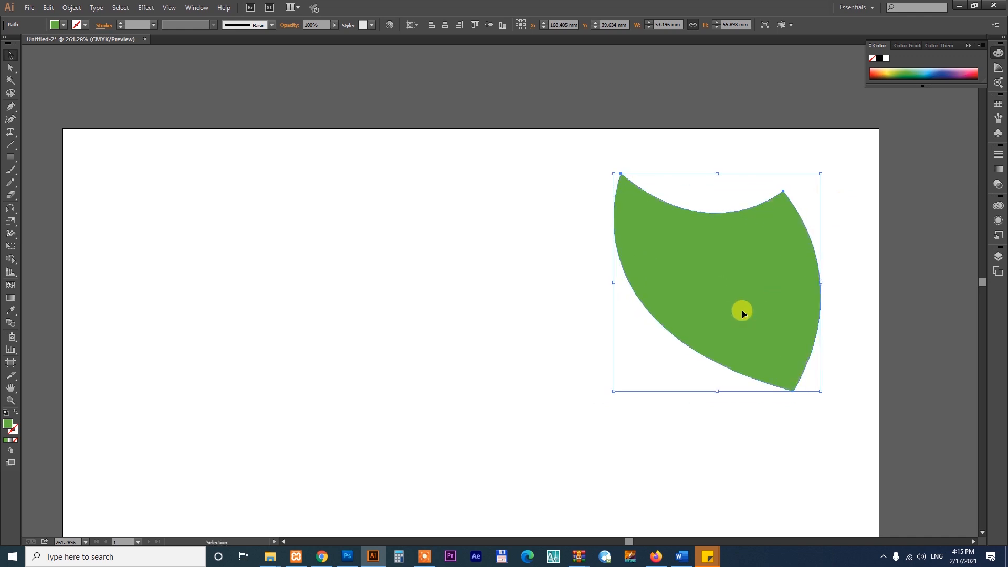
# Draw a closed two-point green leaf slanting up to the right on the artboard's empty left side with the Pen tool.
pyautogui.click(165, 300)
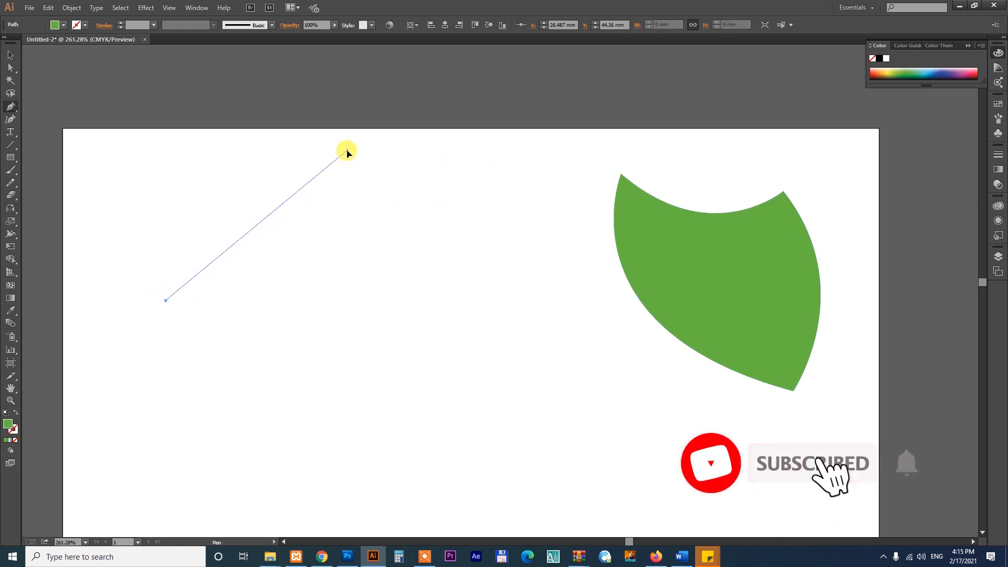
pyautogui.moveTo(347, 151); pyautogui.dragTo(538, 134)
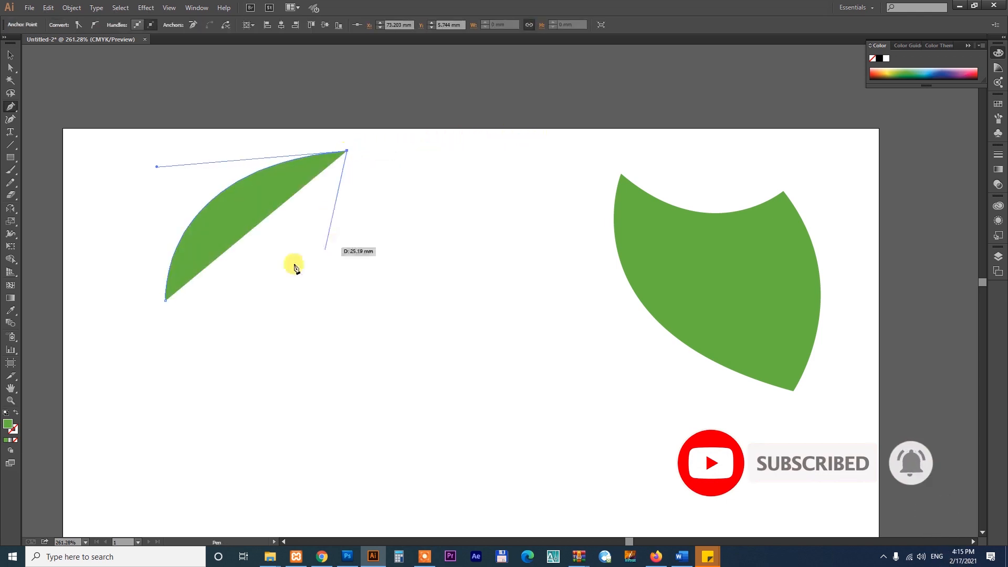
pyautogui.moveTo(165, 302); pyautogui.dragTo(61, 309)
# Move the green leaf toward the middle of the artboard and delete it.
pyautogui.press('v')
pyautogui.click(530, 290)
pyautogui.moveTo(369, 251); pyautogui.dragTo(453, 307)
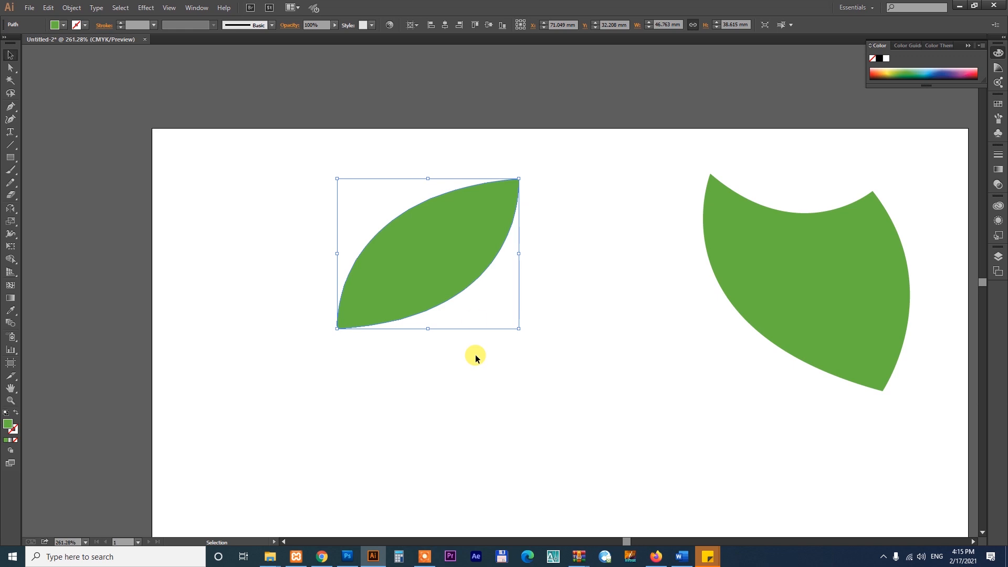
pyautogui.moveTo(419, 254); pyautogui.dragTo(395, 264)
pyautogui.press('Delete')
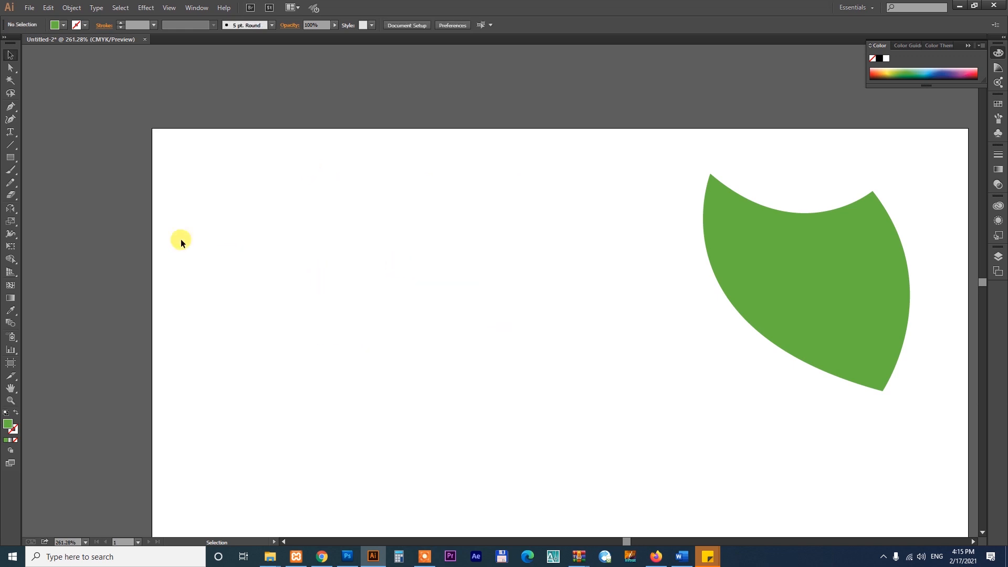
# Draw a closed two-point straight path about 62 mm long, slanting up to the right, with the Pen tool.
pyautogui.press('p')
pyautogui.click(250, 290)
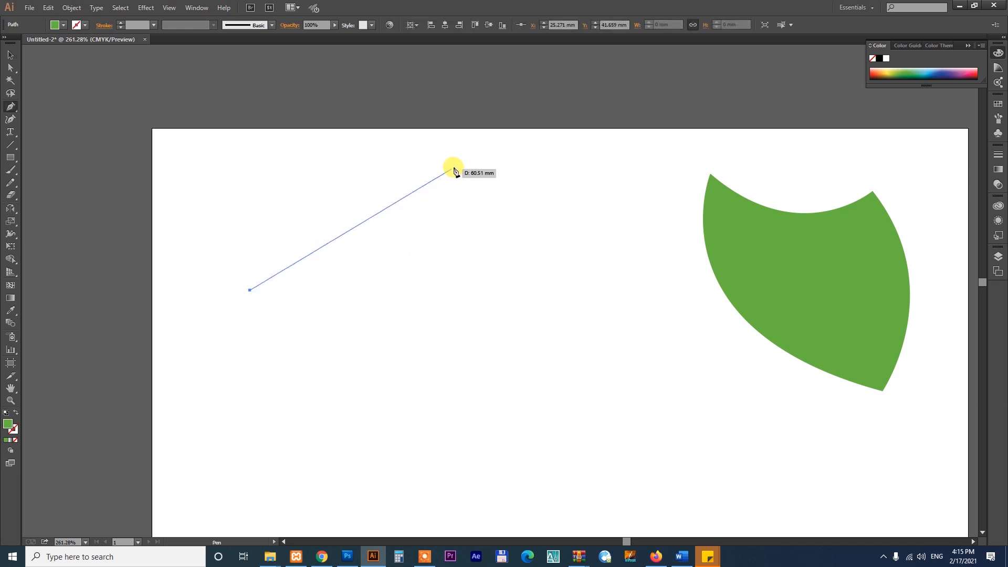
pyautogui.click(456, 166)
pyautogui.click(251, 289)
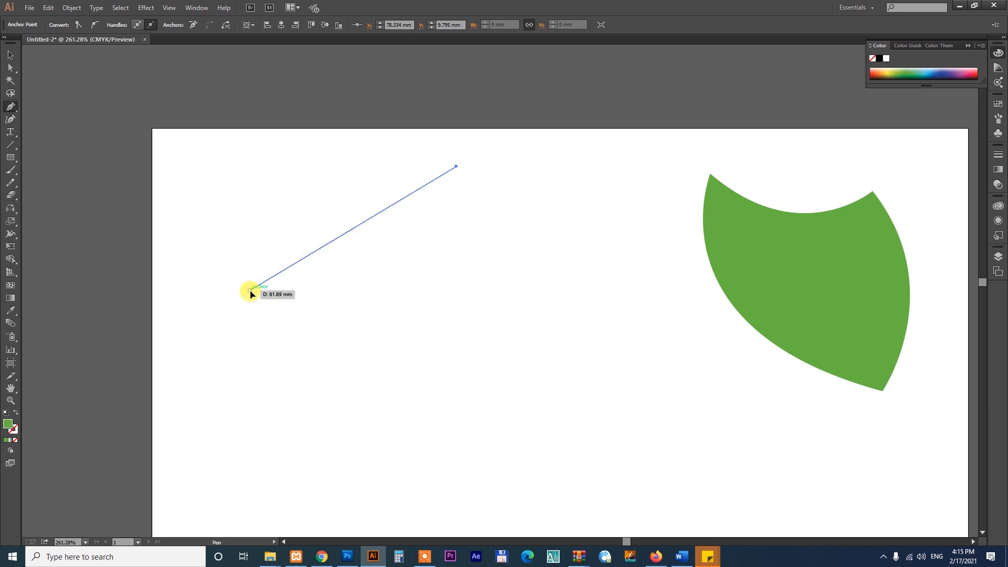
# Bend the path's two overlapping segments outward in opposite directions with the Anchor Point tool to form a leaf.
pyautogui.moveTo(9, 103); pyautogui.dragTo(46, 143)
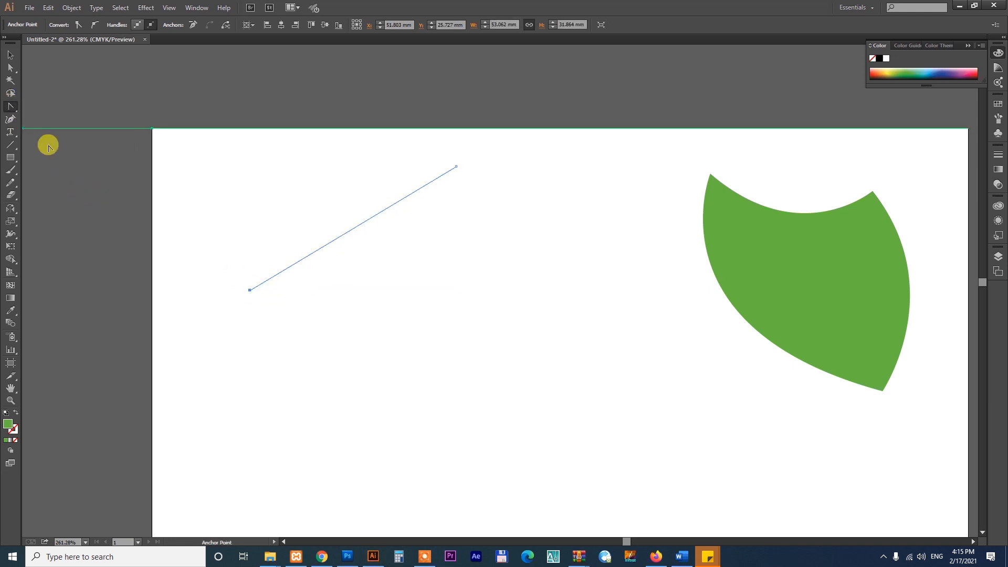
pyautogui.moveTo(363, 224); pyautogui.dragTo(397, 265)
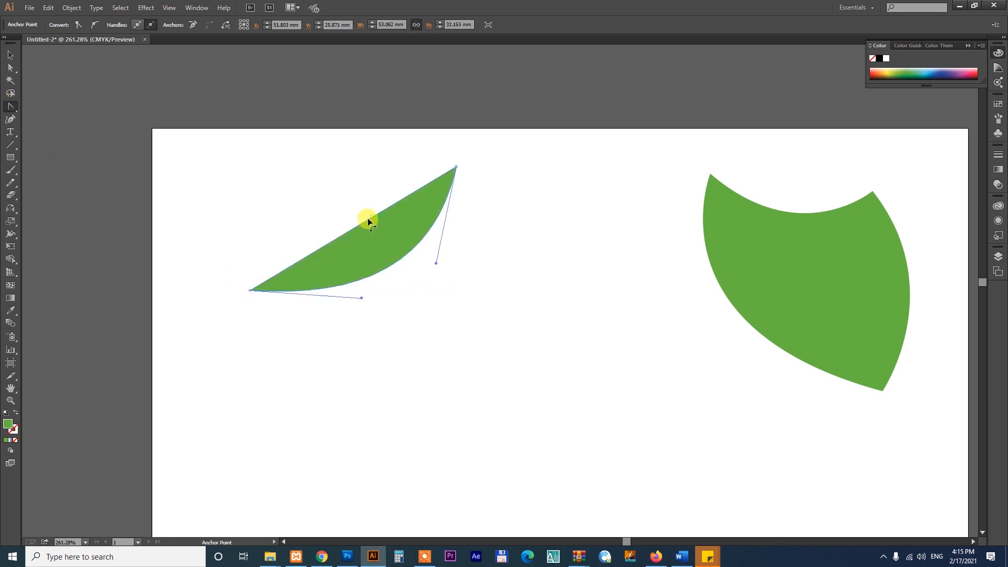
pyautogui.moveTo(370, 216); pyautogui.dragTo(339, 177)
# Select both the leaf and the curved green shape and delete them.
pyautogui.press('v')
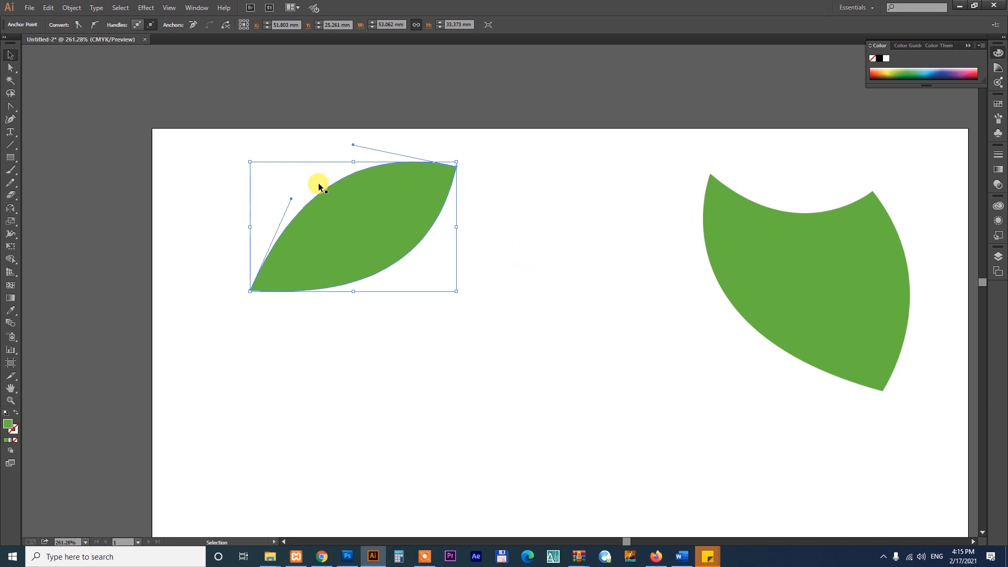
pyautogui.click(275, 172)
pyautogui.moveTo(216, 131); pyautogui.dragTo(878, 411)
pyautogui.press('Delete')
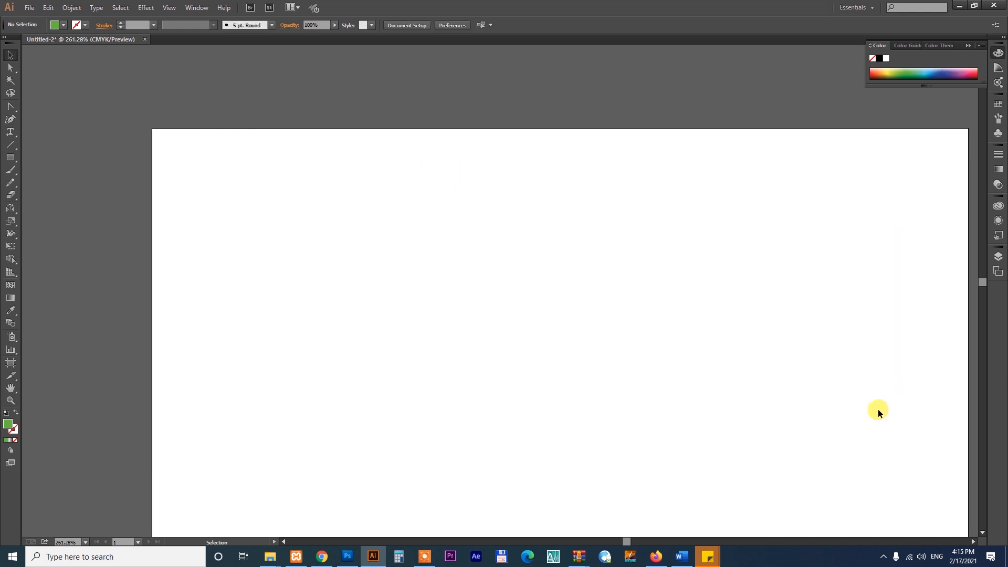
# Draw a green rectangle about 124 by 70 mm in the middle of the artboard.
pyautogui.moveTo(623, 383); pyautogui.dragTo(537, 227)
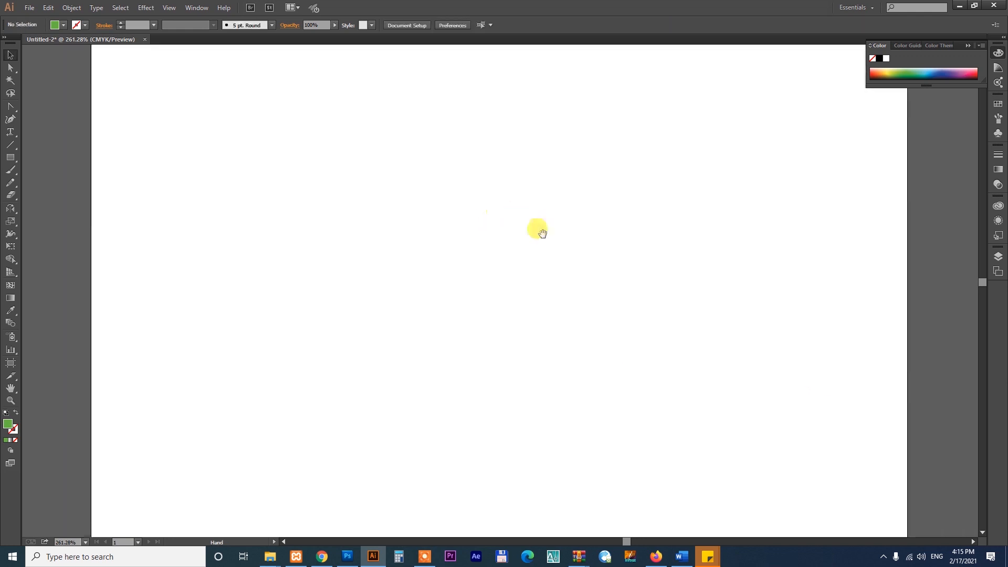
pyautogui.click(10, 106)
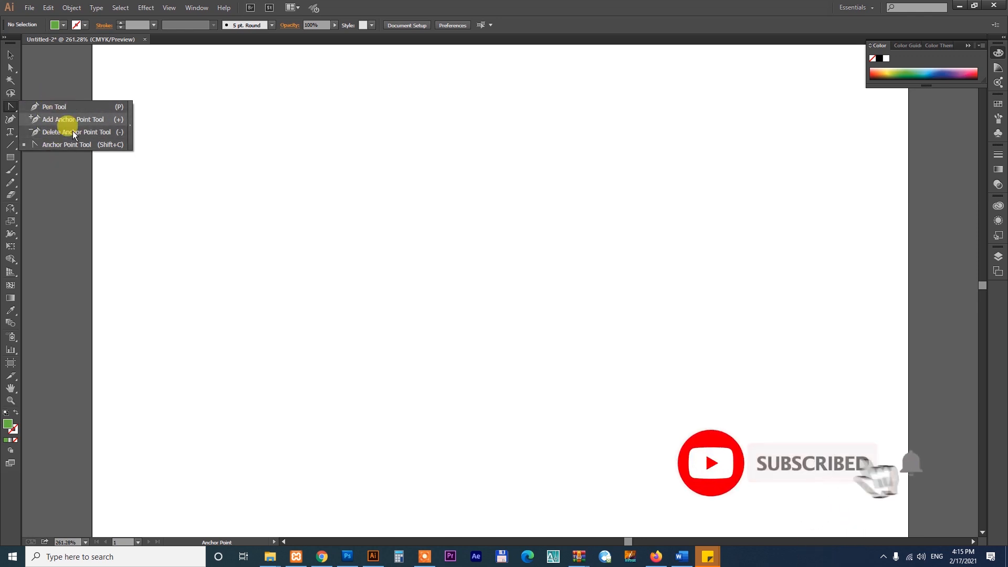
pyautogui.click(11, 106)
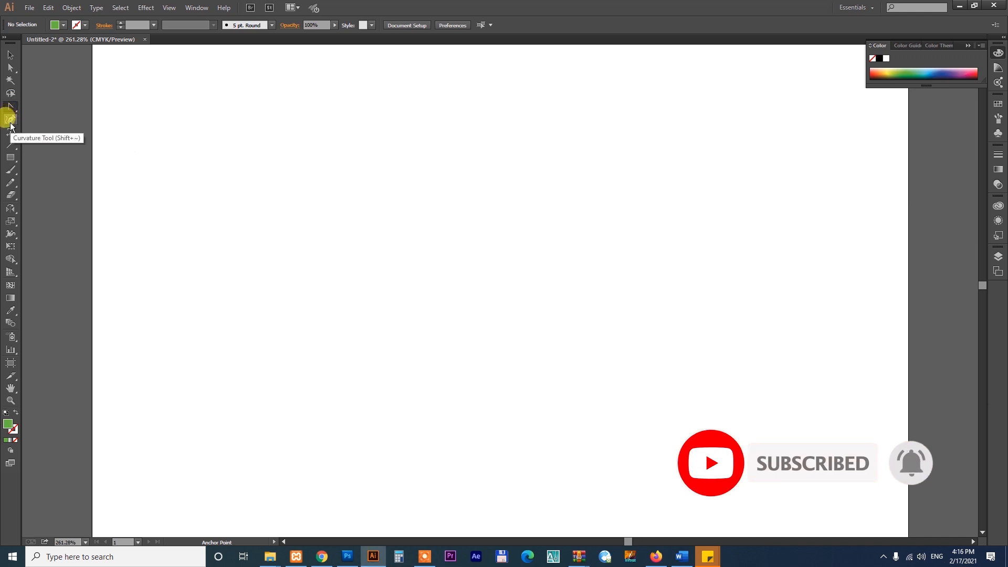
pyautogui.click(11, 158)
pyautogui.moveTo(267, 126); pyautogui.dragTo(750, 399)
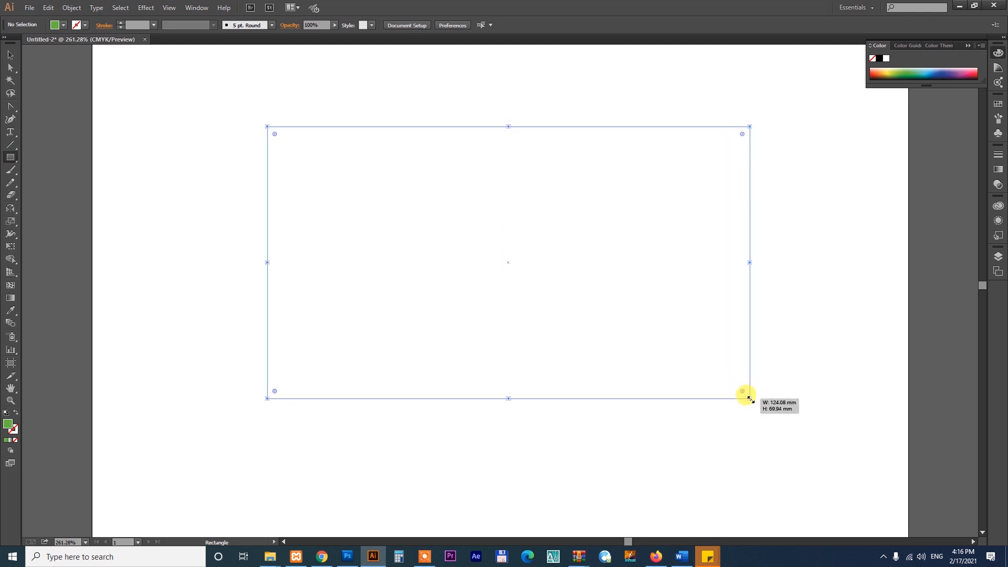
pyautogui.press('v')
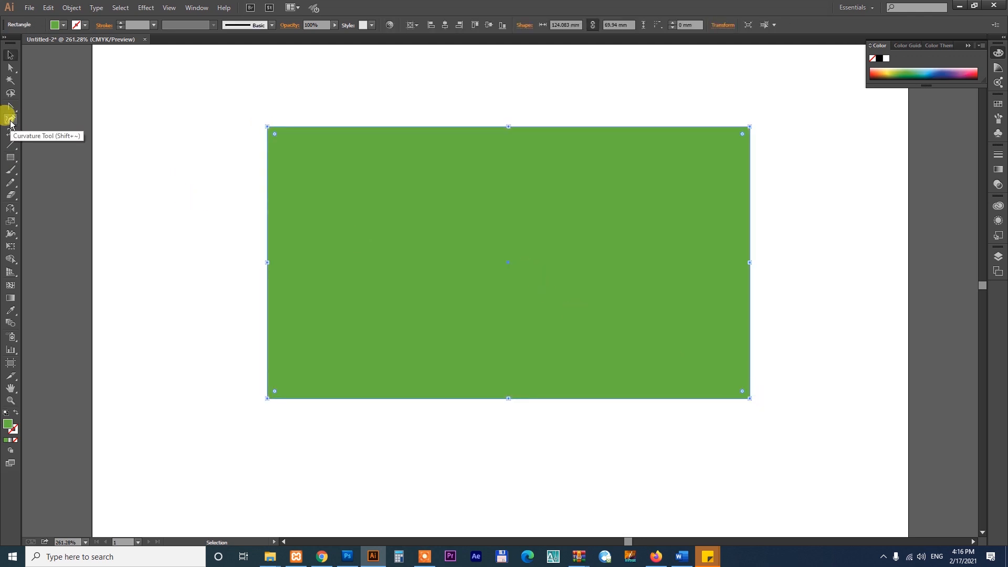
# Reshape the rectangle's straight upper edge into a wave with three valleys and two peaks using the Curvature tool.
pyautogui.click(11, 121)
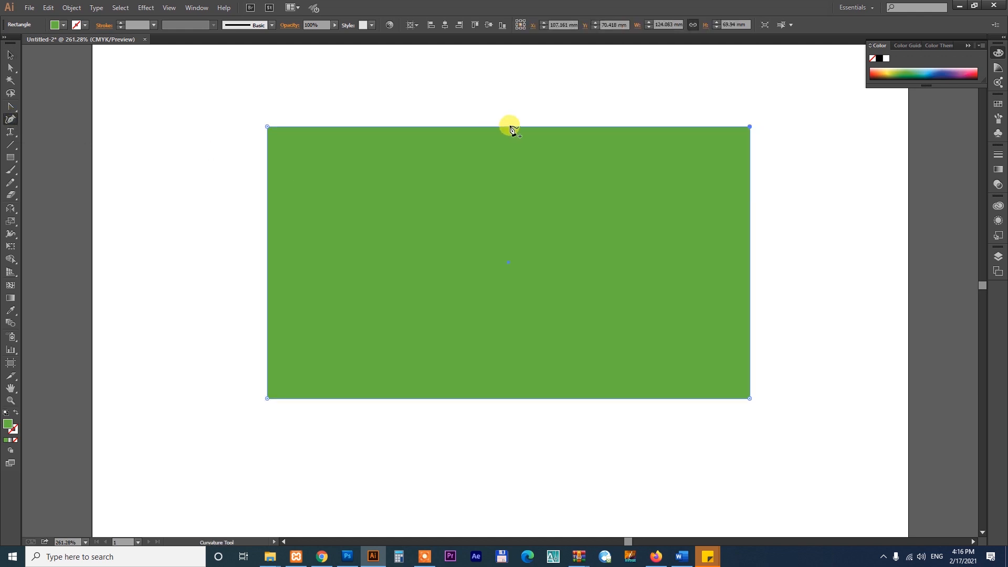
pyautogui.moveTo(509, 128); pyautogui.dragTo(510, 225)
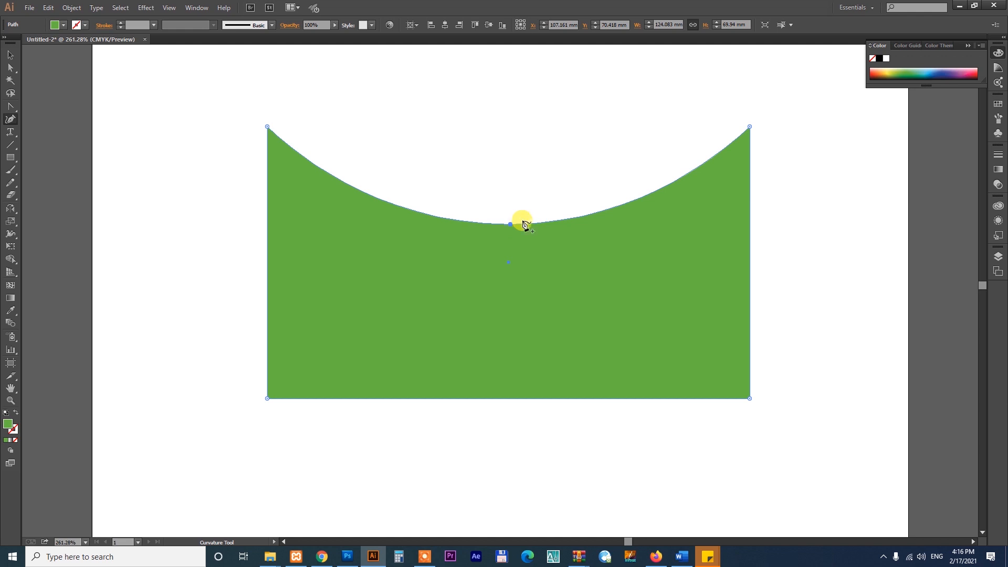
pyautogui.moveTo(635, 204); pyautogui.dragTo(612, 119)
pyautogui.moveTo(379, 207); pyautogui.dragTo(390, 116)
pyautogui.click(664, 108)
pyautogui.moveTo(667, 128); pyautogui.dragTo(659, 179)
pyautogui.moveTo(316, 108); pyautogui.dragTo(322, 205)
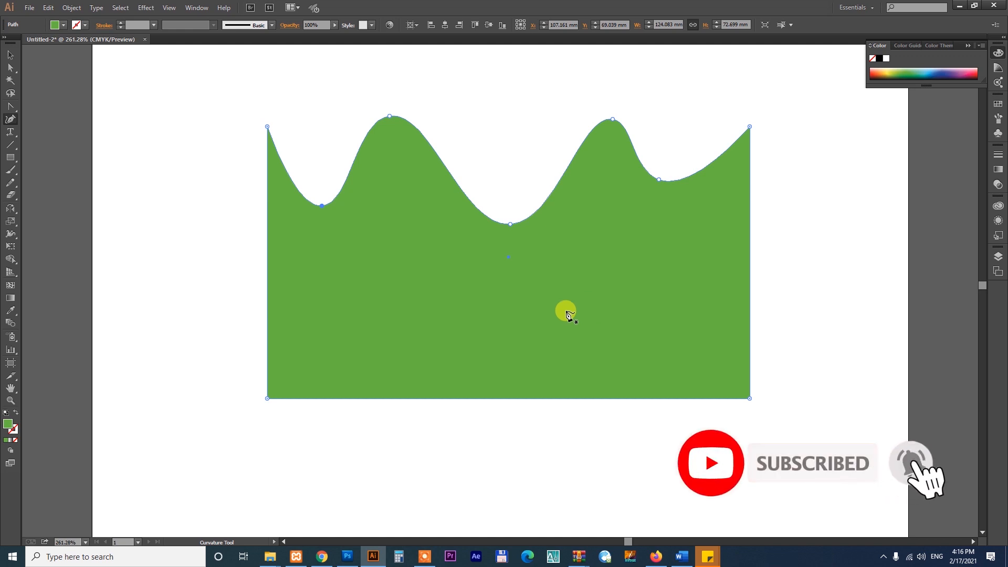
pyautogui.click(11, 56)
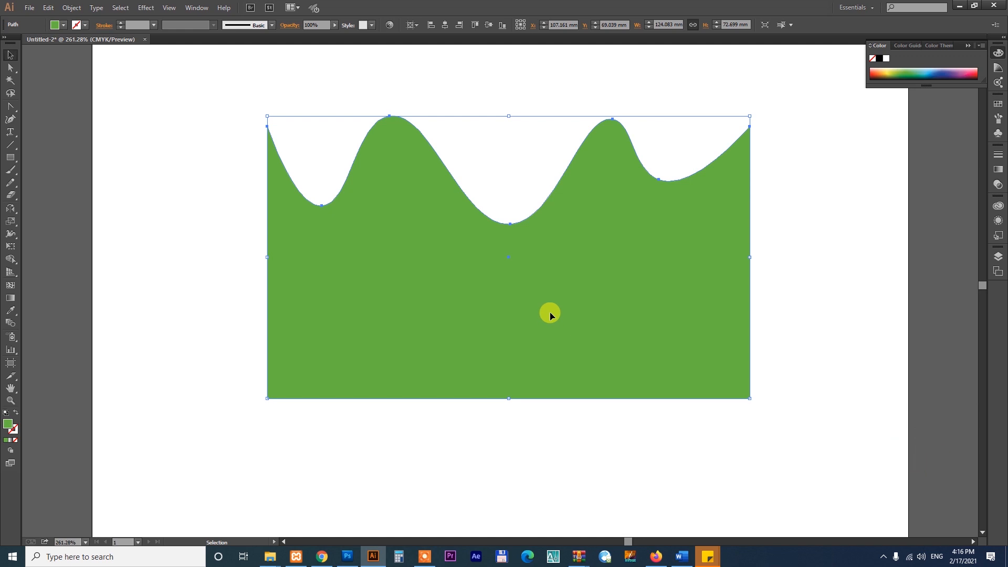
# Switch to Chrome, open the van and truck wrap design gig from the Fiverr profile, and view its image gallery.
pyautogui.click(322, 556)
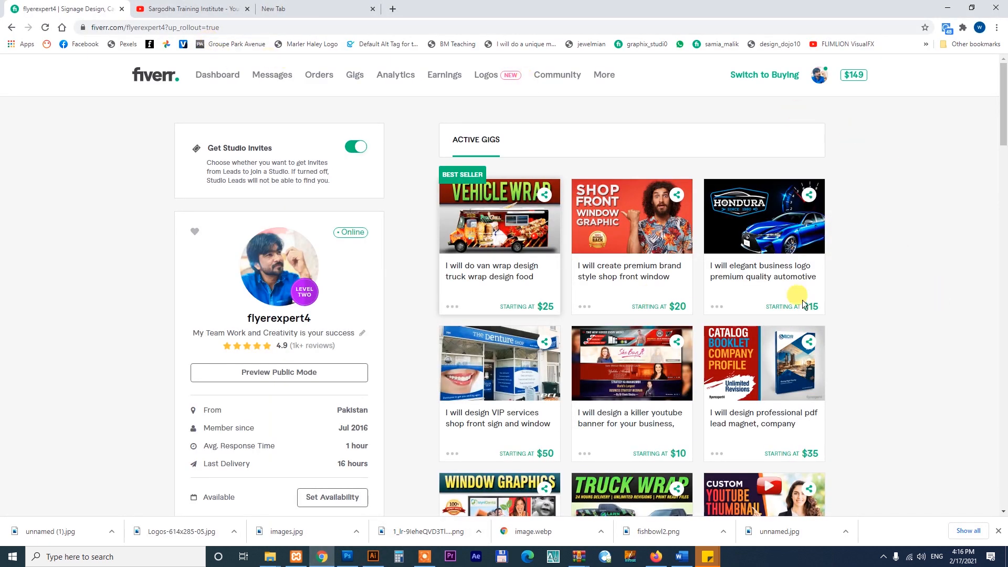
pyautogui.click(505, 226)
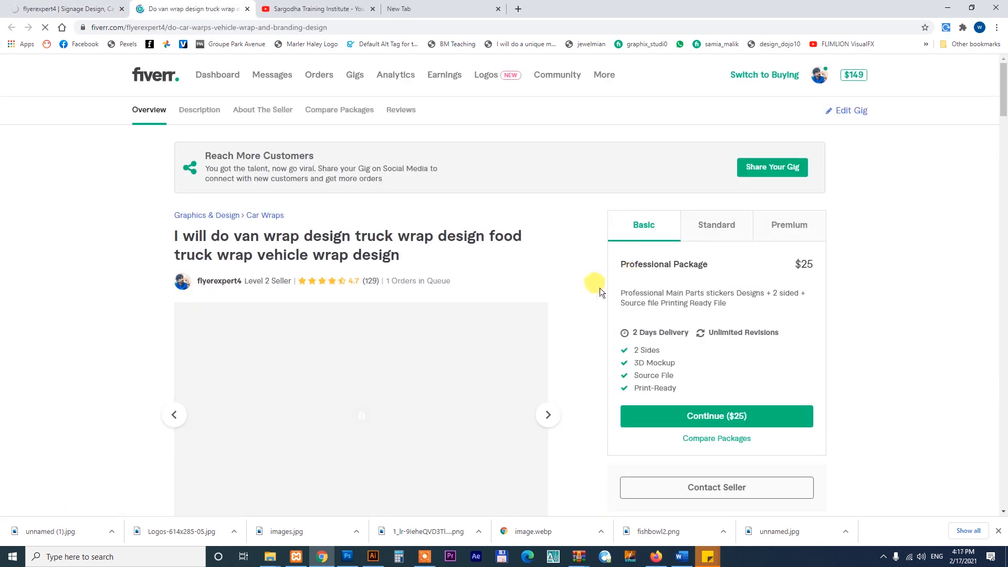
pyautogui.scroll(-2, 599, 288)
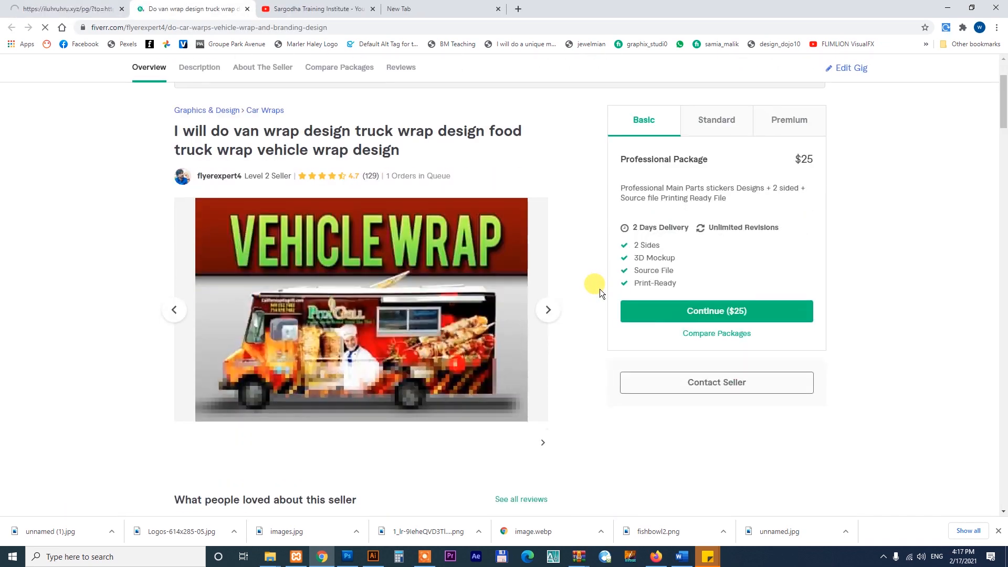
# Browse the vehicle wrap gig's gallery images up to the camouflage car with the shark mouth, and view the Fiverr homepage.
pyautogui.click(548, 310)
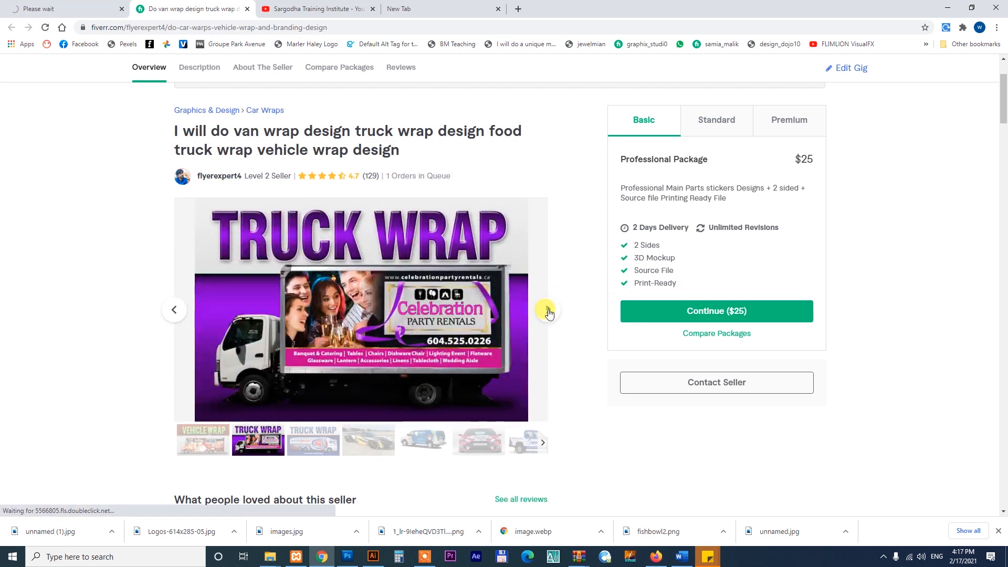
pyautogui.click(547, 311)
pyautogui.click(547, 311)
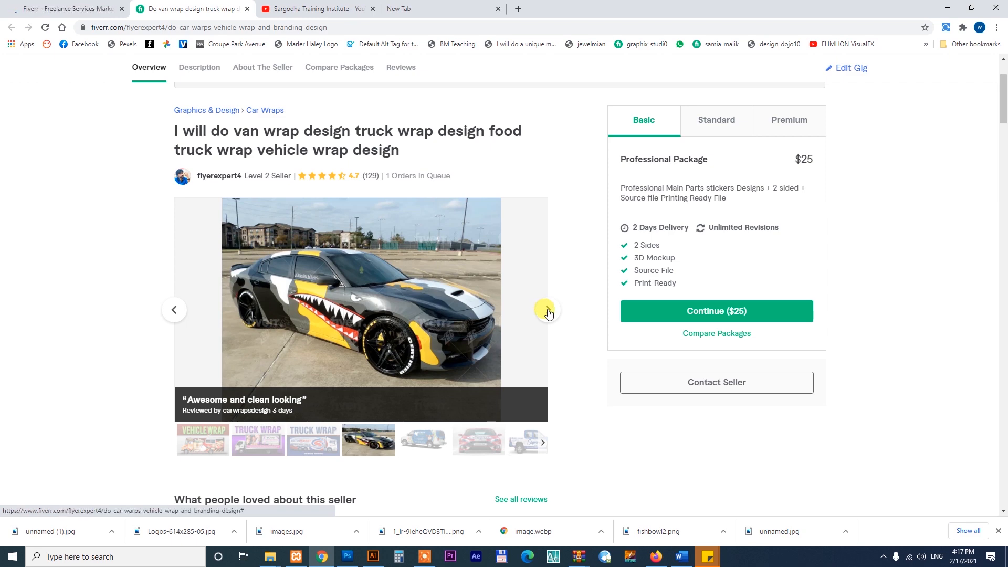
pyautogui.click(54, 10)
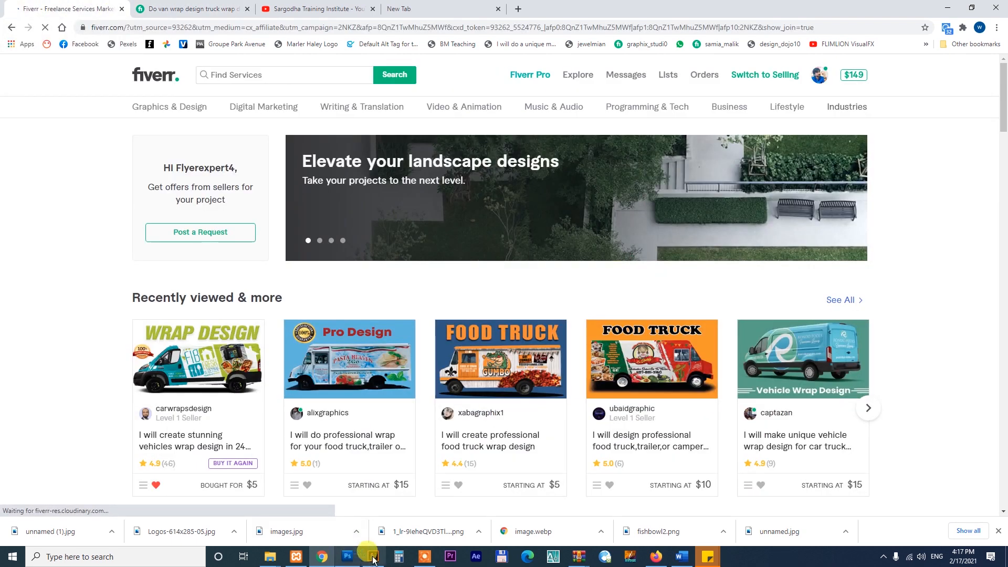
# Switch to Illustrator, widen the wavy green shape to about 148 mm, and reposition it around the middle of the artboard.
pyautogui.click(372, 557)
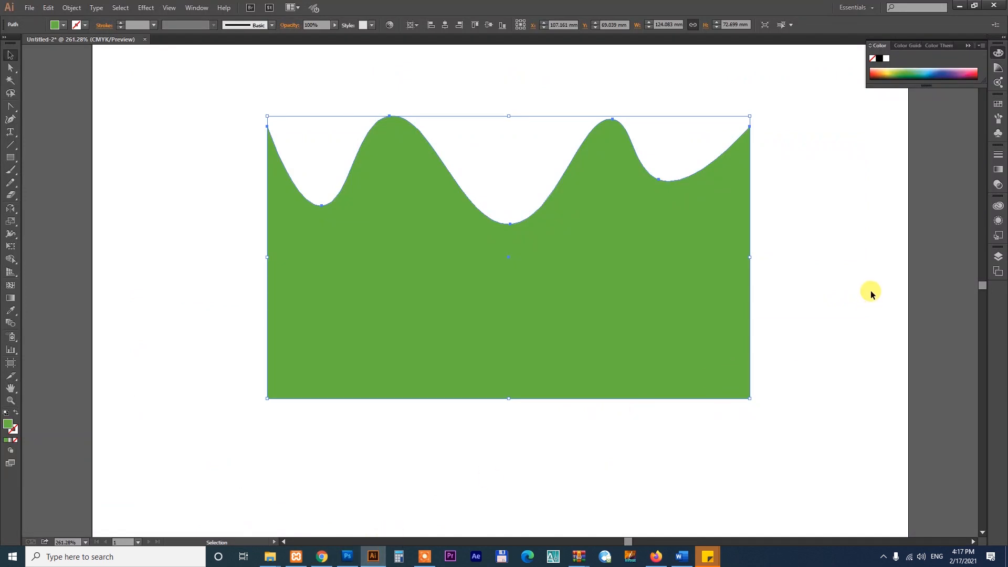
pyautogui.moveTo(684, 309); pyautogui.dragTo(645, 311)
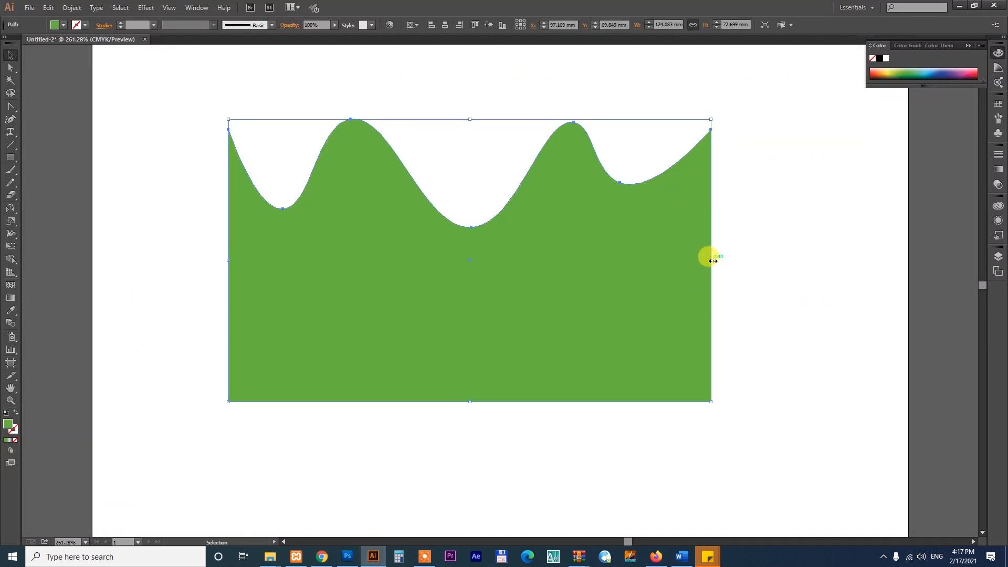
pyautogui.moveTo(712, 260); pyautogui.dragTo(804, 260)
pyautogui.moveTo(760, 231); pyautogui.dragTo(763, 245)
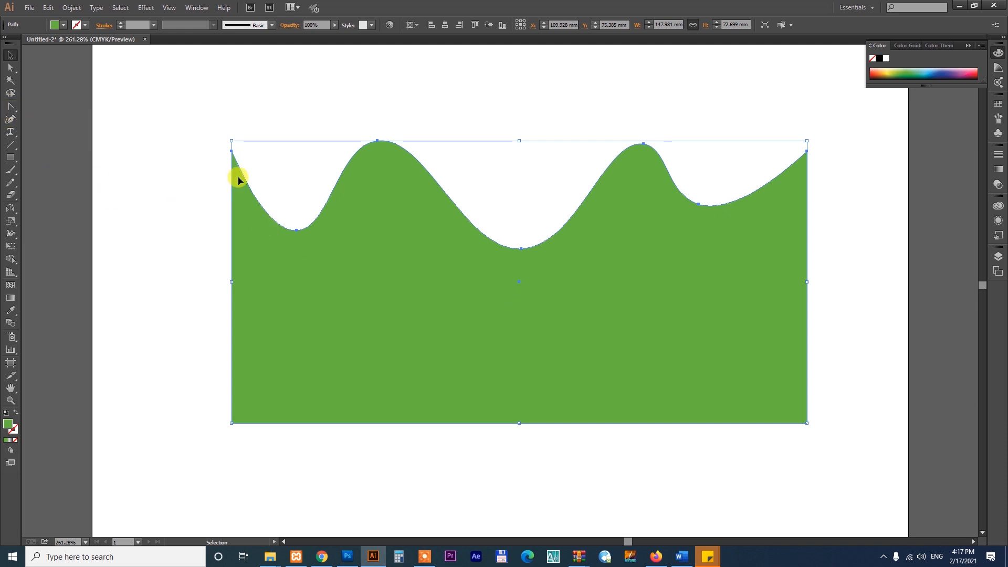
# Switch to Chrome and show the Sargodha Training Institute channel page on YouTube.
pyautogui.click(320, 556)
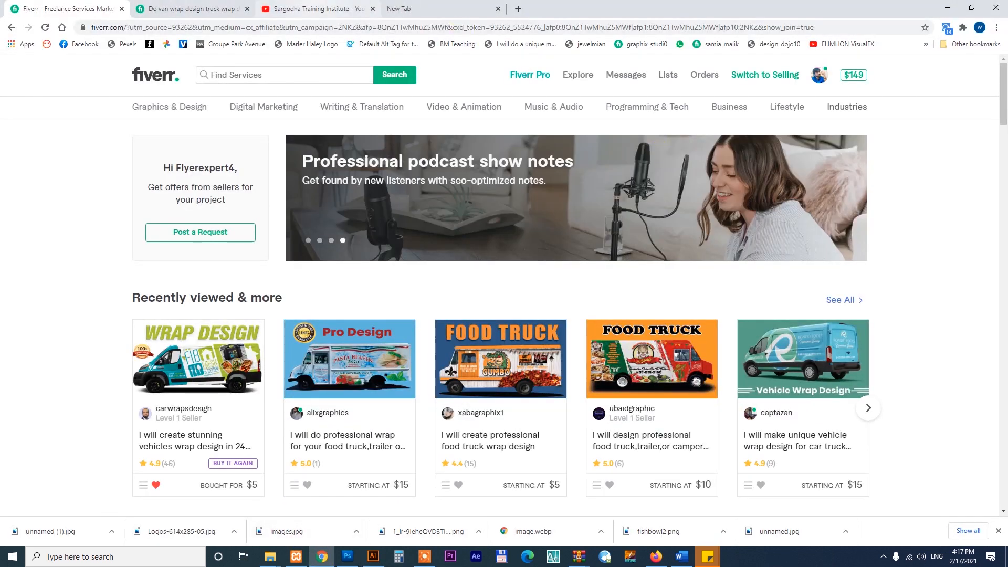
pyautogui.click(315, 9)
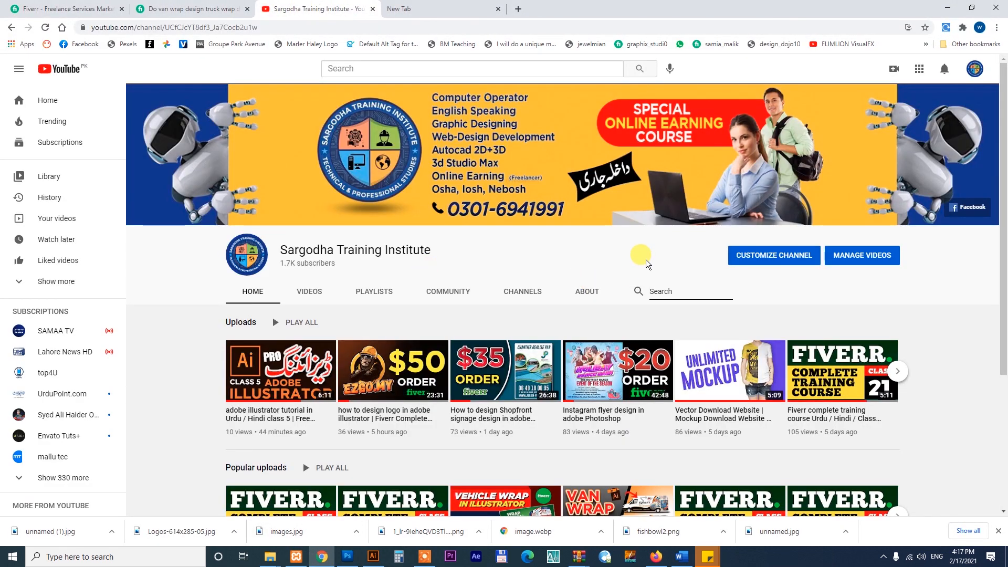